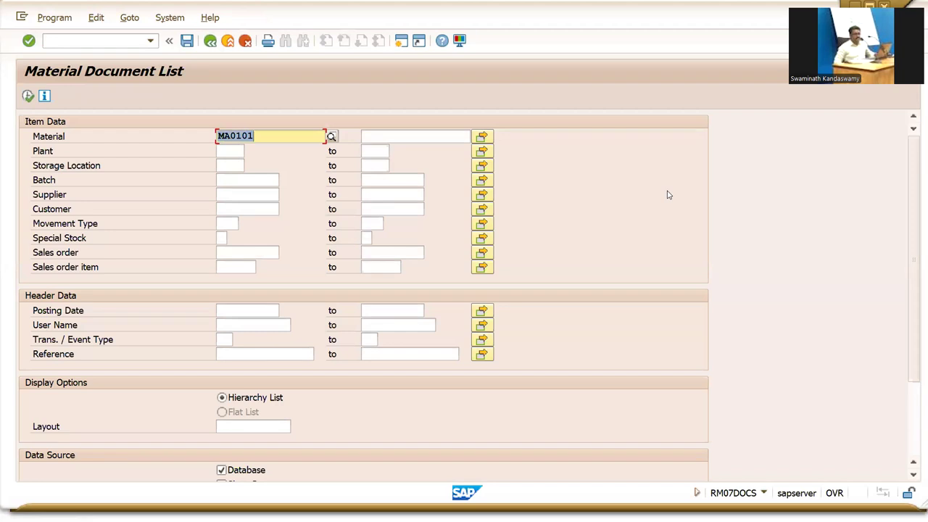
# Run the material document list for material MA0101 and open its movement type 101 goods receipt document.
pyautogui.click(27, 96)
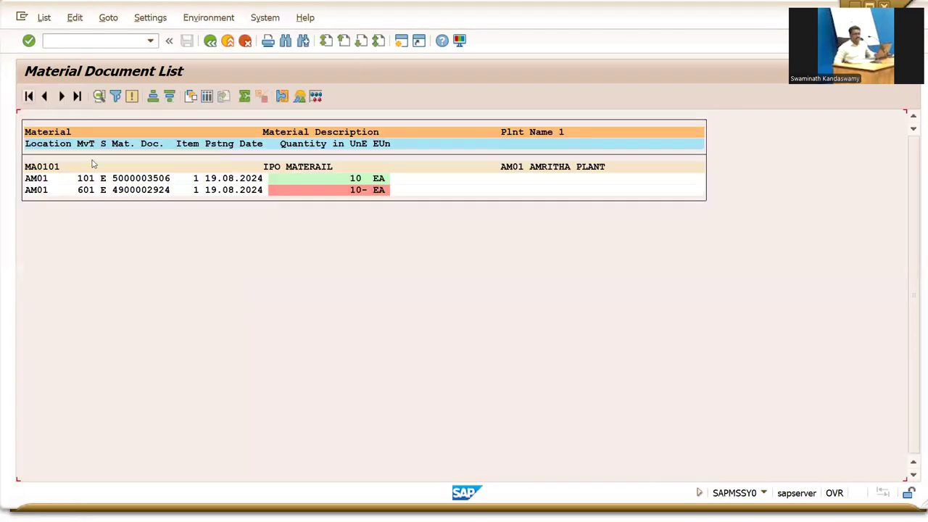
pyautogui.click(132, 179)
pyautogui.doubleClick(131, 178)
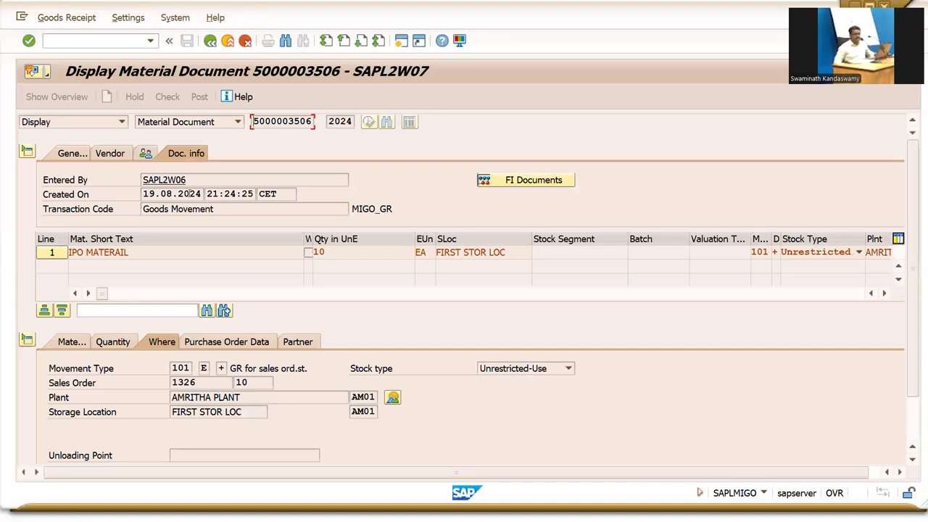
# Open the purchase order referenced in line 1 of the goods receipt document.
pyautogui.click(885, 293)
pyautogui.click(884, 293)
pyautogui.click(886, 292)
pyautogui.click(886, 293)
pyautogui.click(886, 293)
pyautogui.click(886, 293)
pyautogui.click(886, 293)
pyautogui.click(885, 293)
pyautogui.click(886, 293)
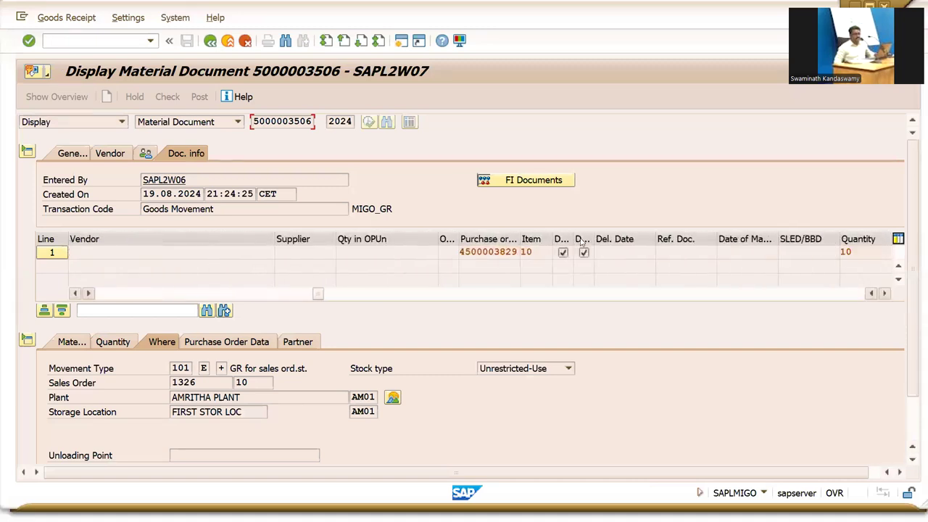
pyautogui.doubleClick(492, 253)
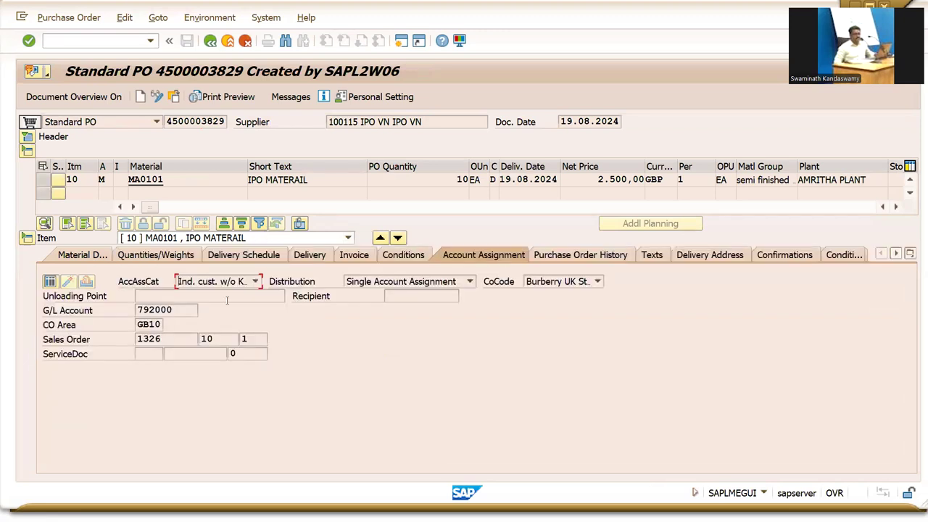
# Highlight the G/L account in the account assignment of purchase order item 10.
pyautogui.click(175, 313)
pyautogui.hotkey('shift', 'Left')
pyautogui.hotkey('shift', 'Left')
pyautogui.hotkey('shift', 'Left')
pyautogui.hotkey('shift', 'Left')
pyautogui.hotkey('shift', 'Left')
pyautogui.hotkey('shift', 'Left')
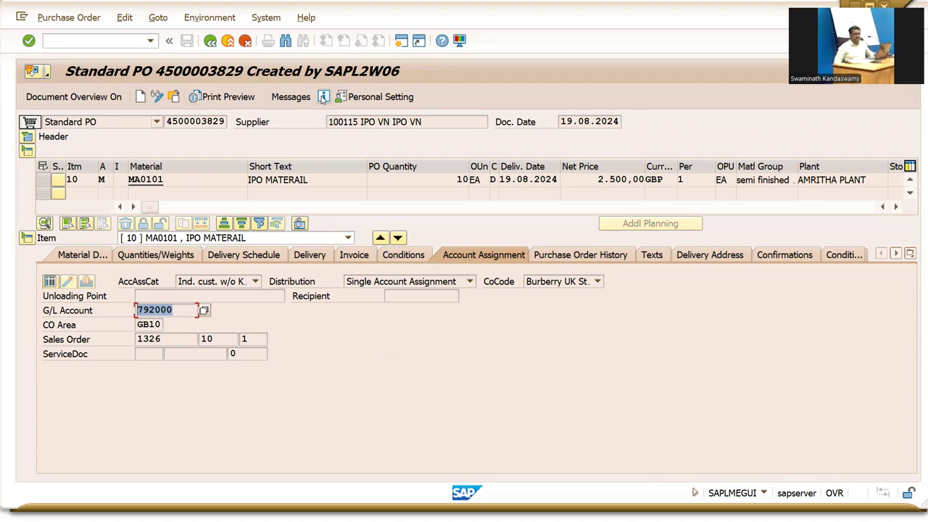
pyautogui.hotkey('alt', 'Tab')
pyautogui.hotkey('alt', 'Tab')
pyautogui.hotkey('alt', 'Tab')
pyautogui.hotkey('alt', 'Tab')
pyautogui.hotkey('alt', 'Tab')
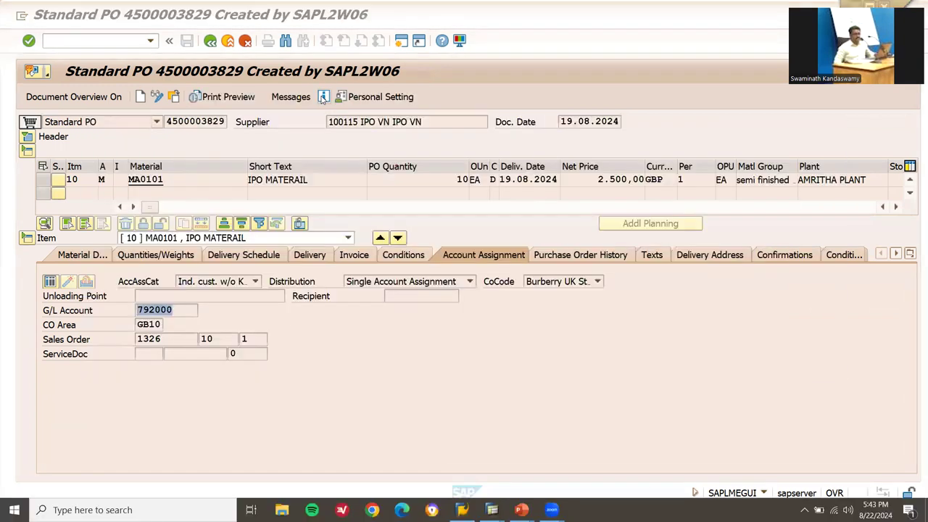
pyautogui.hotkey('alt', 'Tab')
pyautogui.hotkey('alt', 'Tab')
pyautogui.hotkey('alt', 'Tab')
pyautogui.hotkey('alt', 'Tab')
pyautogui.hotkey('alt', 'Tab')
pyautogui.hotkey('alt', 'Tab')
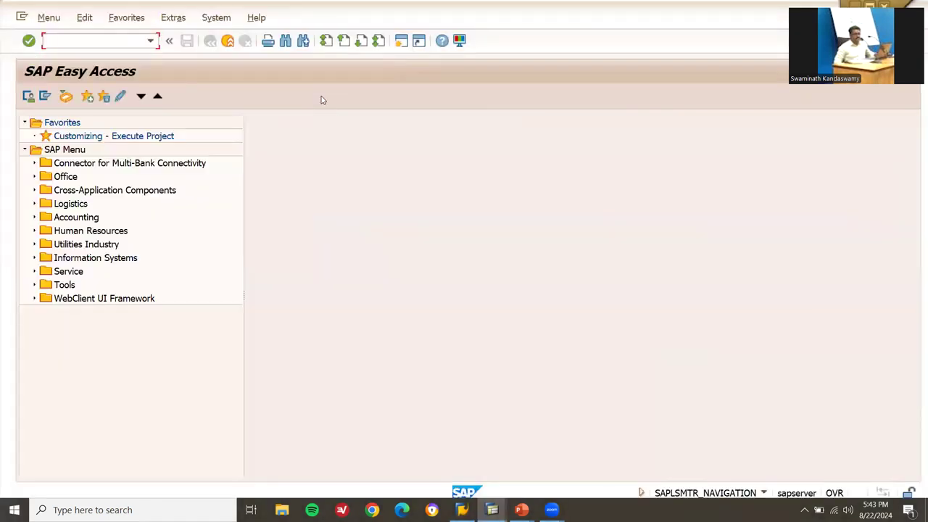
pyautogui.hotkey('alt', 'Tab')
pyautogui.hotkey('alt', 'Tab')
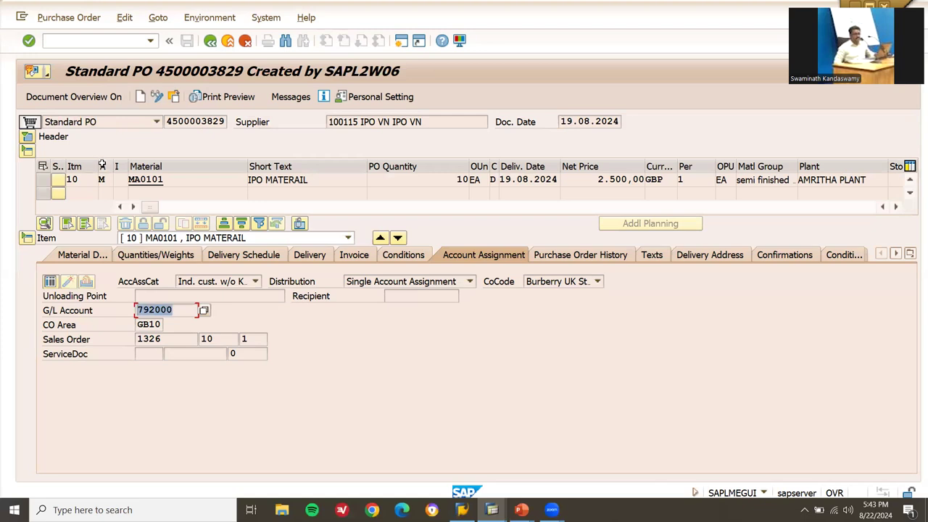
# Point out item 10's account assignment category M, and open the account assignment categories configuration in the SAP Easy Access session.
pyautogui.click(104, 179)
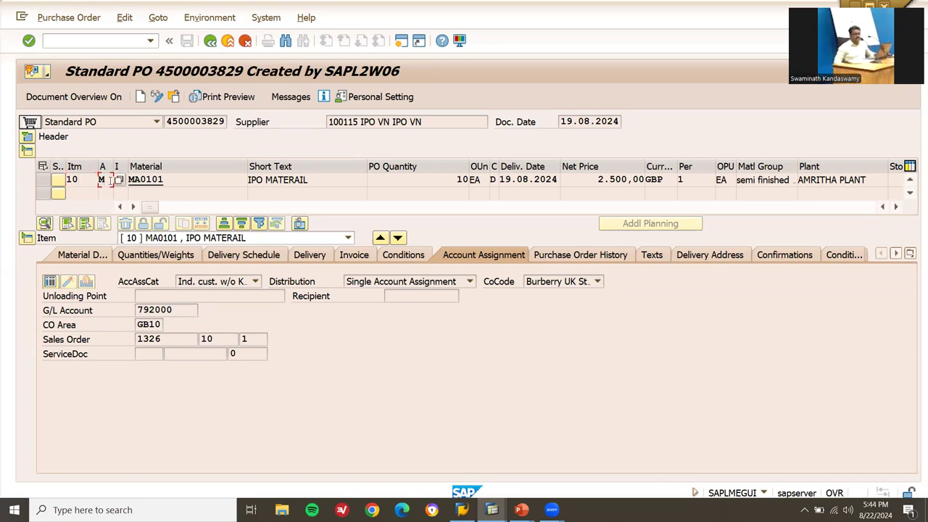
pyautogui.hotkey('alt', 'Tab')
pyautogui.hotkey('alt', 'Tab')
pyautogui.hotkey('alt', 'Tab')
pyautogui.hotkey('alt', 'Tab')
pyautogui.hotkey('alt', 'Tab')
pyautogui.hotkey('alt', 'Tab')
pyautogui.hotkey('alt', 'Tab')
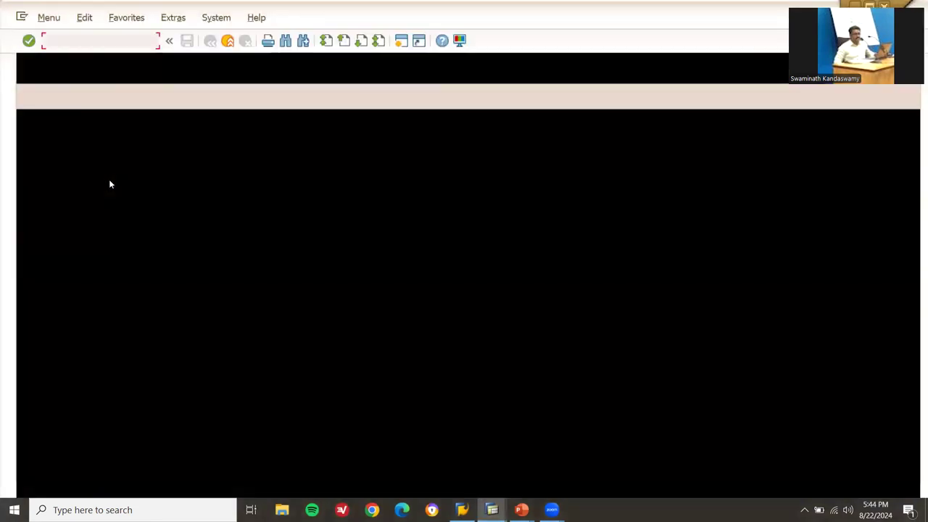
pyautogui.write('OME')
pyautogui.write('8')
pyautogui.press('Return')
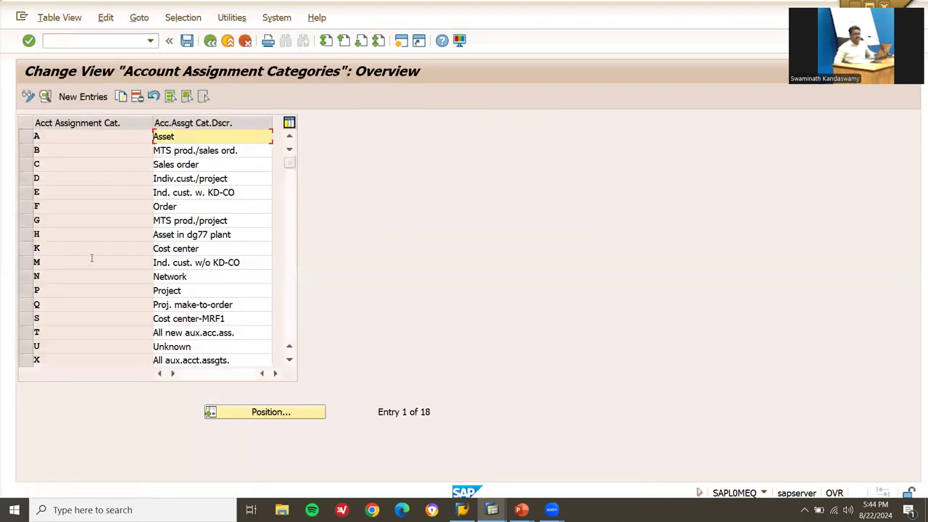
# Open the details of account assignment category M, Ind. cust. w/o KD-CO.
pyautogui.click(90, 263)
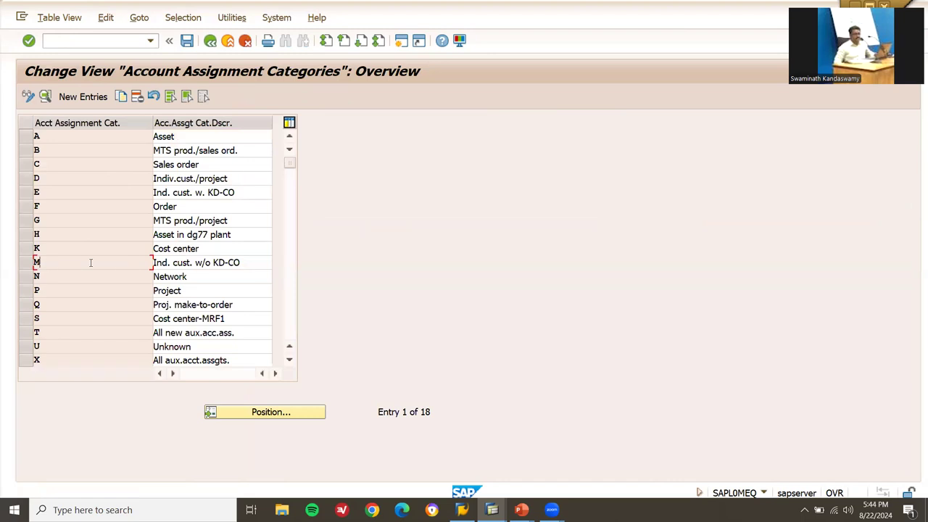
pyautogui.click(24, 265)
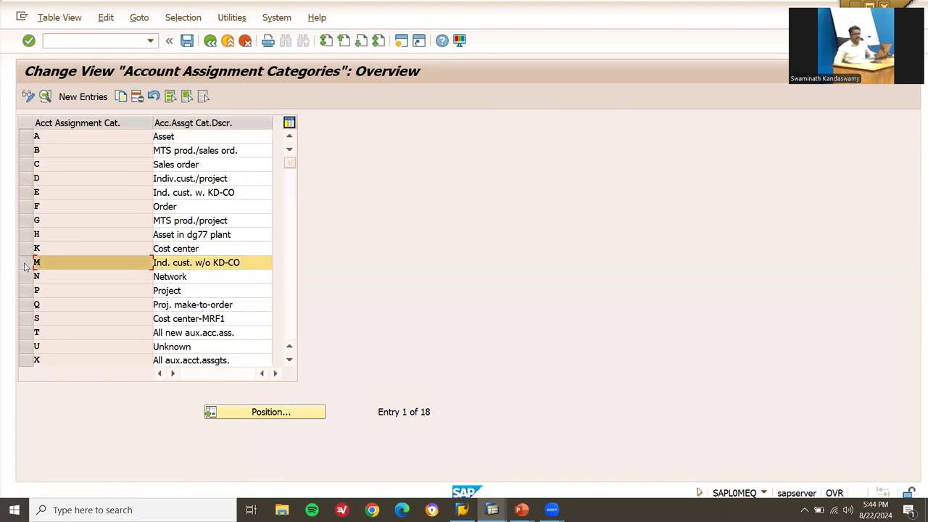
pyautogui.doubleClick(58, 265)
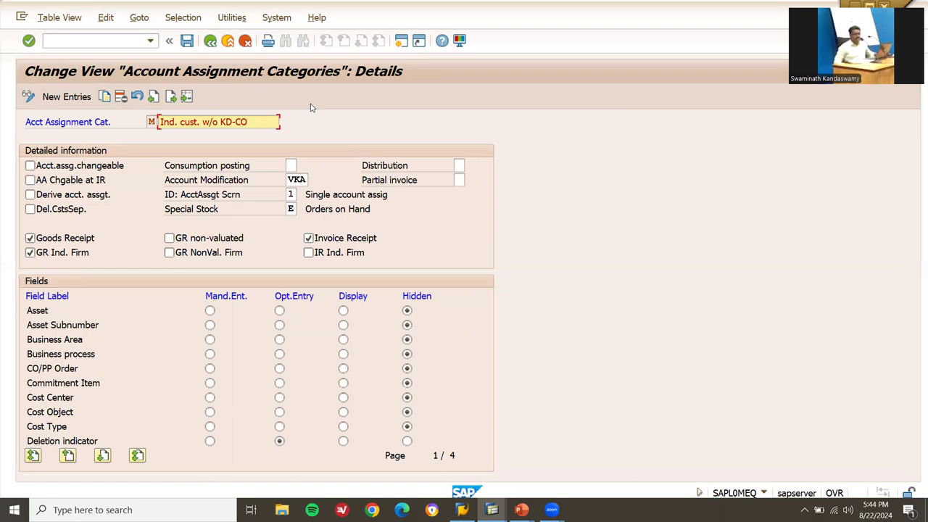
# Return to the purchase order session and examine the G/L account in item 10's account assignment.
pyautogui.hotkey('alt', 'Tab')
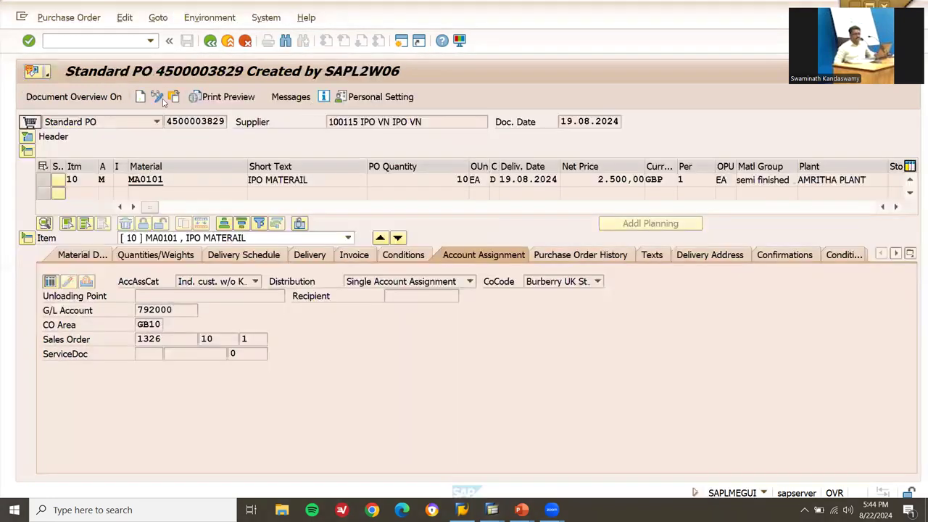
pyautogui.click(194, 310)
pyautogui.hotkey('shift', 'Left')
pyautogui.hotkey('shift', 'Left')
pyautogui.hotkey('shift', 'Left')
pyautogui.hotkey('shift', 'Left')
pyautogui.hotkey('shift', 'Left')
pyautogui.hotkey('shift', 'Left')
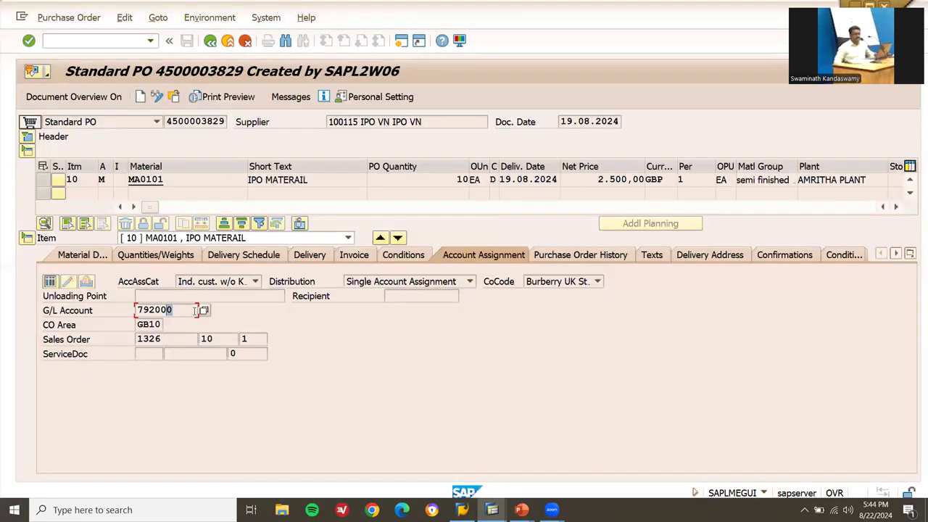
# Switch back to the account assignment category session and run transaction /NOBYC to open the automatic posting procedures.
pyautogui.hotkey('alt', 'Tab')
pyautogui.hotkey('alt', 'Tab')
pyautogui.hotkey('alt', 'Tab')
pyautogui.hotkey('alt', 'Tab')
pyautogui.hotkey('alt', 'Tab')
pyautogui.hotkey('alt', 'Tab')
pyautogui.hotkey('alt', 'Tab')
pyautogui.hotkey('alt', 'Tab')
pyautogui.hotkey('alt', 'Tab')
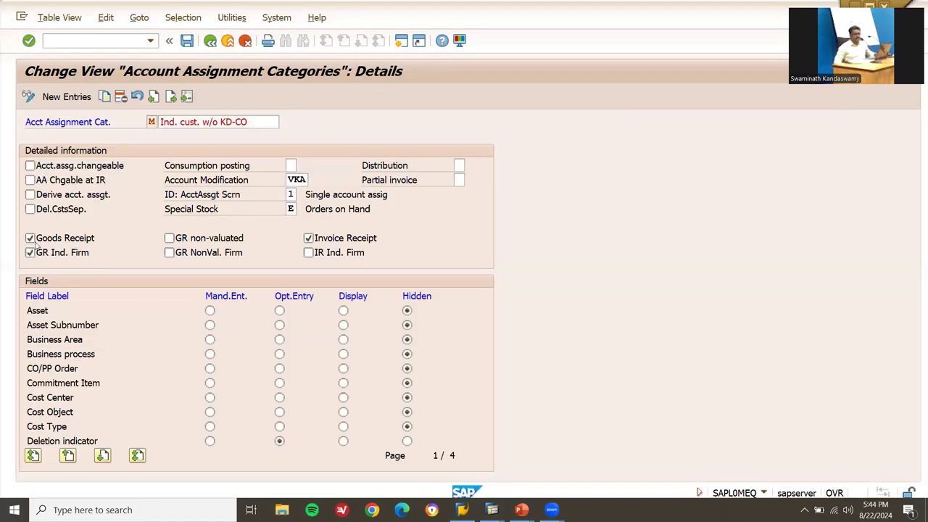
pyautogui.click(108, 38)
pyautogui.write('/NOBYC')
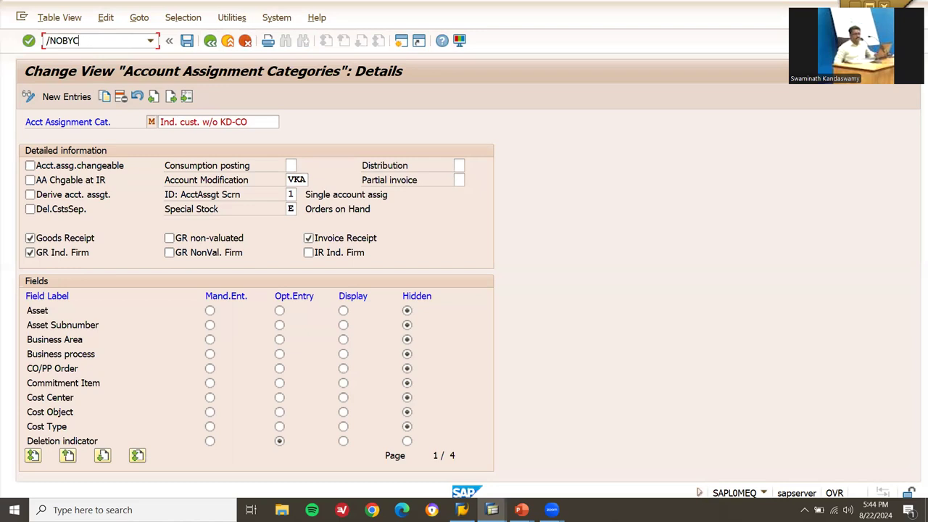
pyautogui.press('Return')
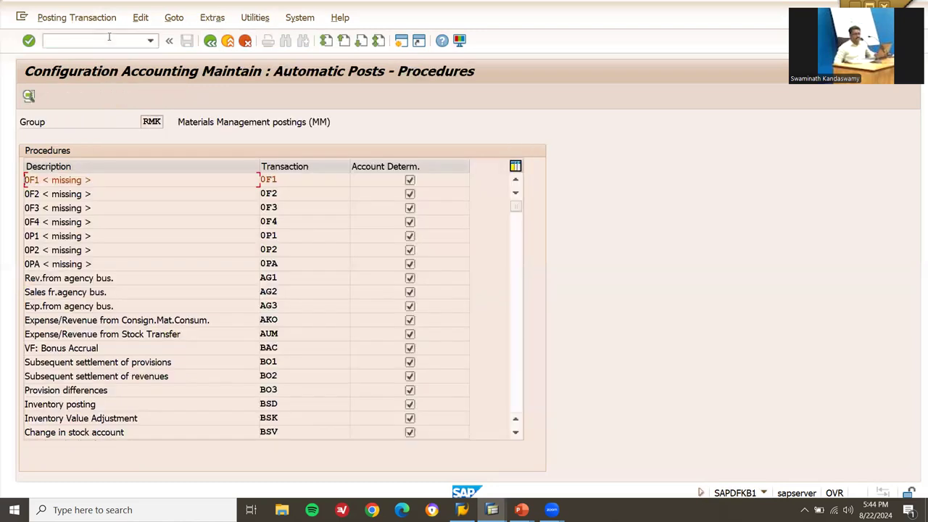
# Open the account settings of the Inventory posting procedure BSX for chart of accounts INT.
pyautogui.click(515, 434)
pyautogui.click(516, 434)
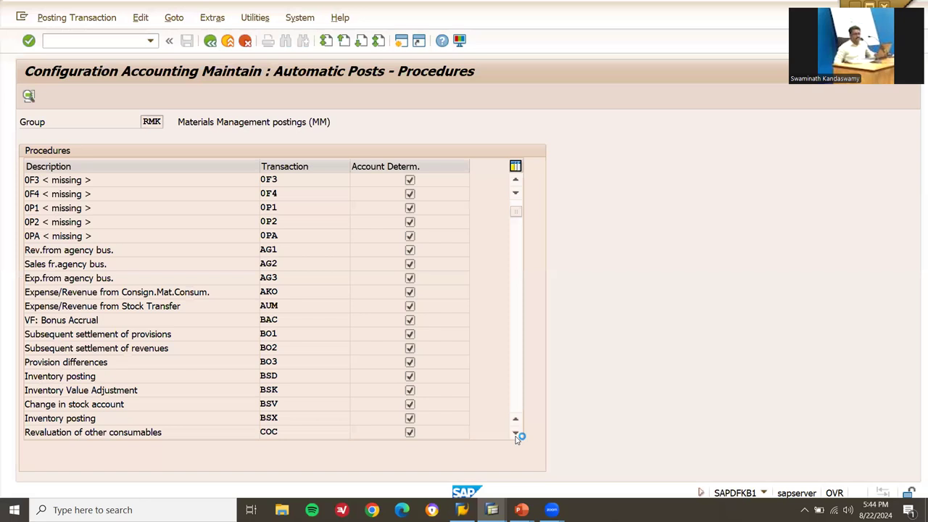
pyautogui.scroll(-1, 155, 431)
pyautogui.doubleClick(277, 406)
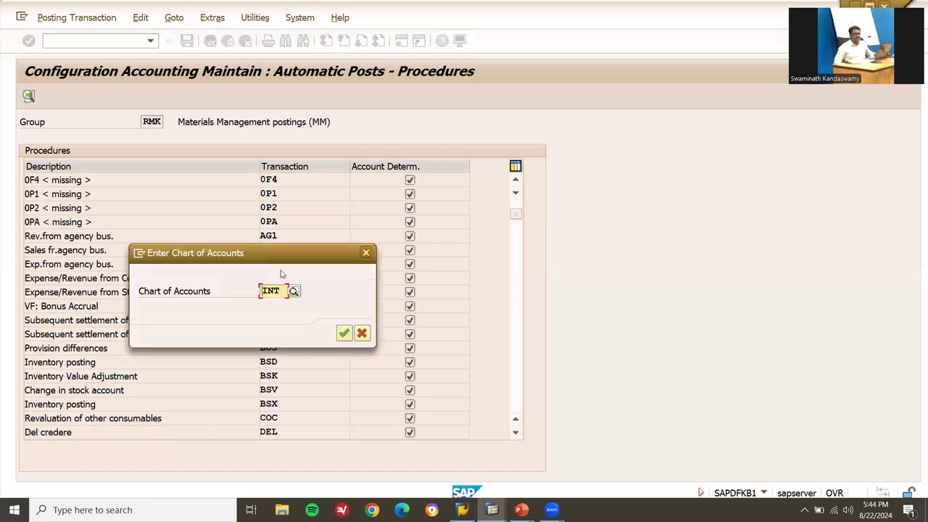
pyautogui.hotkey('shift', 'Right')
pyautogui.hotkey('shift', 'Right')
pyautogui.hotkey('shift', 'Right')
pyautogui.click(343, 333)
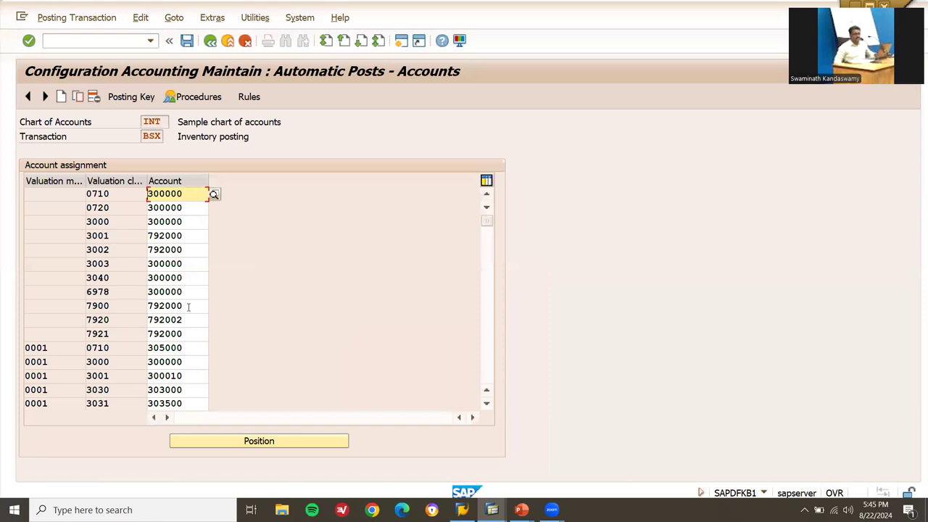
# Locate the valuation class 7900 row without a valuation modifier and highlight its valuation class.
pyautogui.click(187, 306)
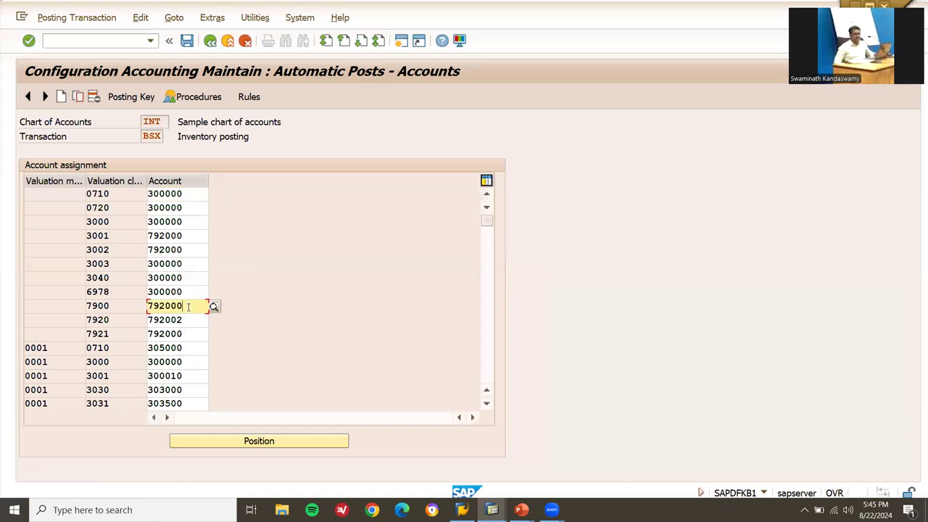
pyautogui.moveTo(189, 307); pyautogui.dragTo(106, 297)
pyautogui.doubleClick(109, 305)
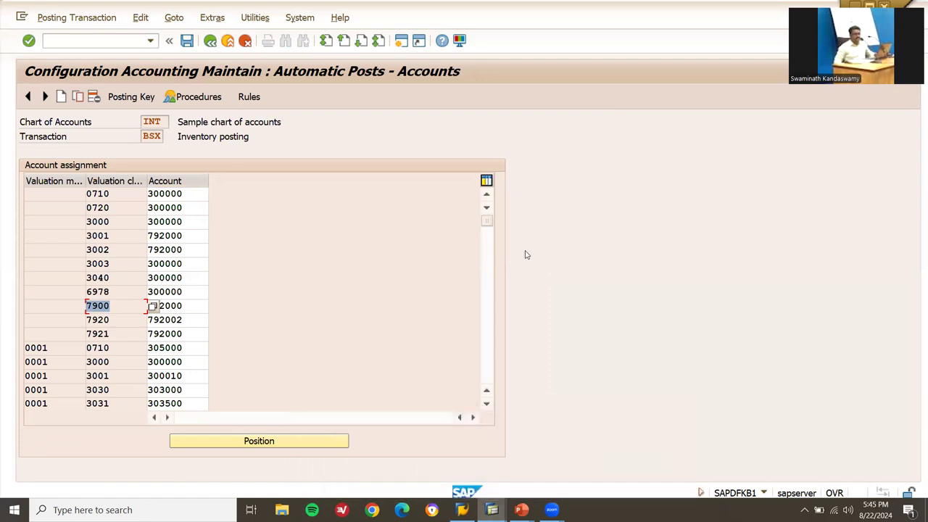
# Open material MA0101 from the purchase order item and highlight its valuation class in the Accounting 1 view.
pyautogui.hotkey('alt', 'Tab')
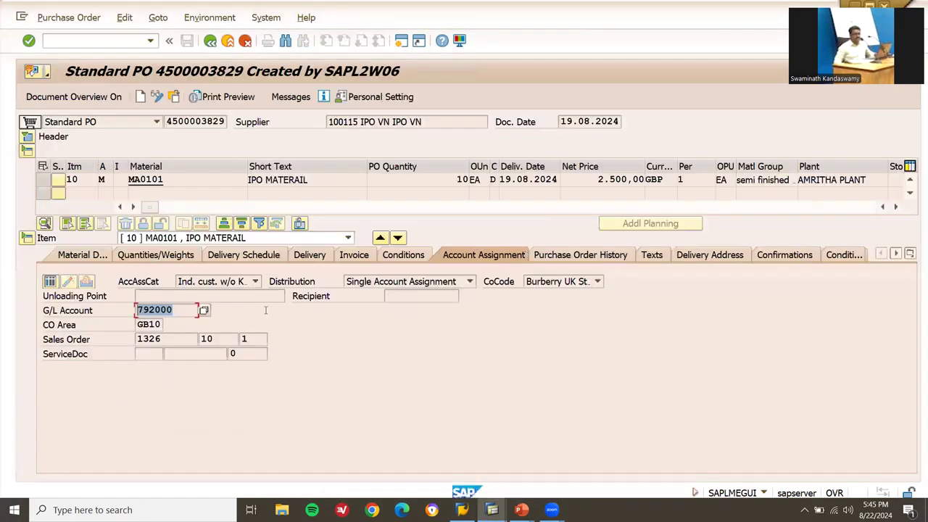
pyautogui.doubleClick(206, 179)
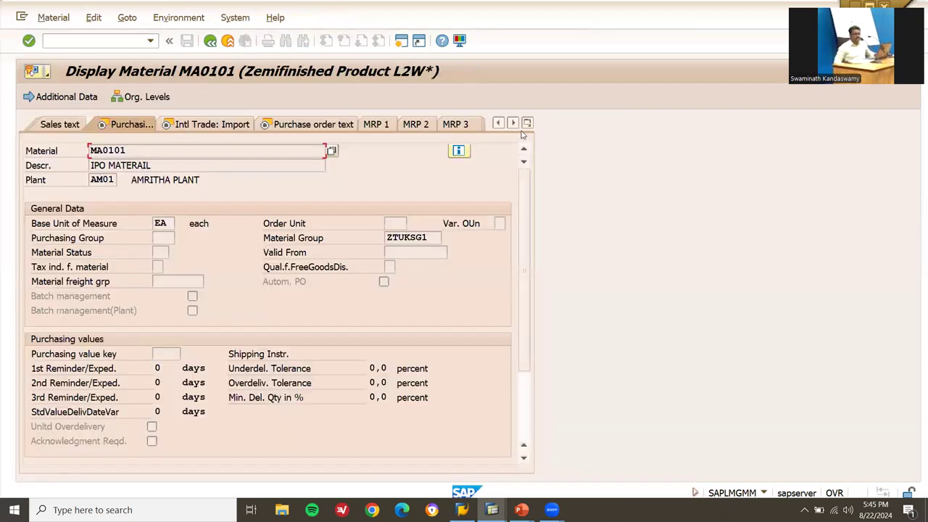
pyautogui.click(528, 124)
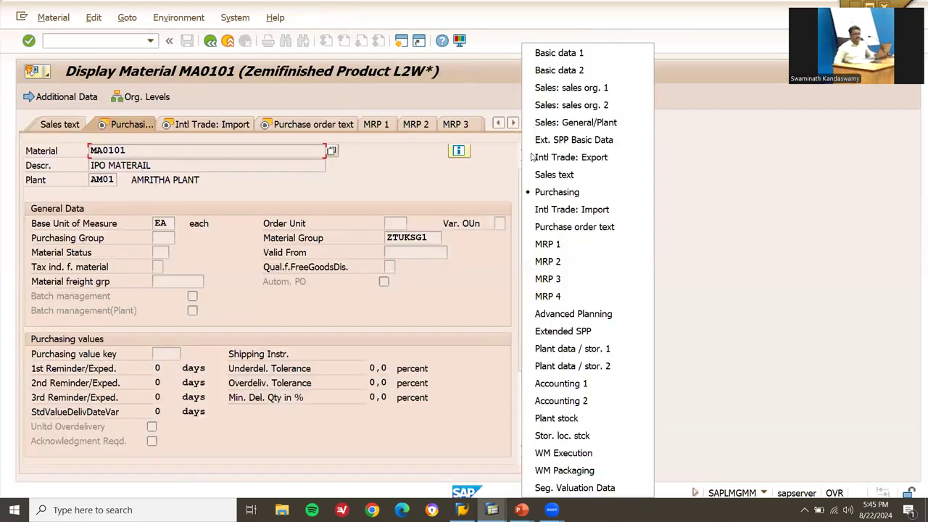
pyautogui.click(564, 384)
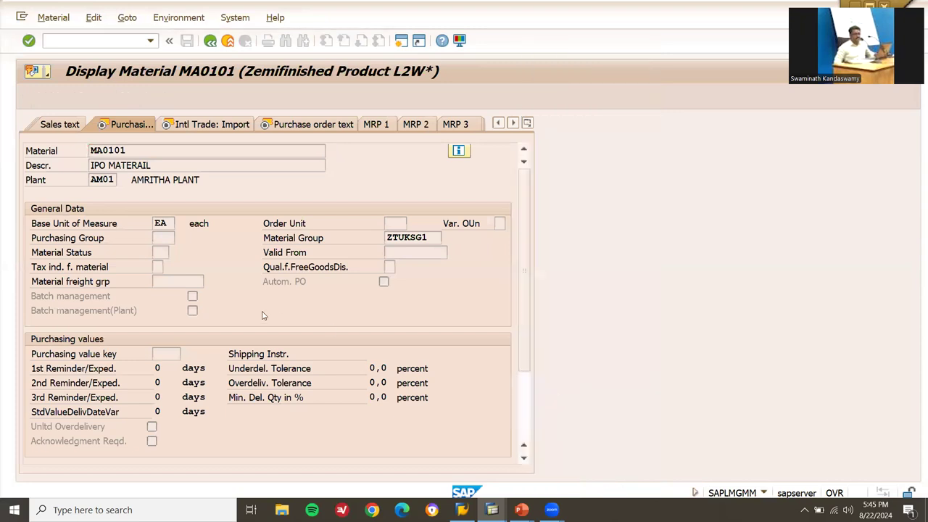
pyautogui.click(146, 282)
pyautogui.doubleClick(146, 283)
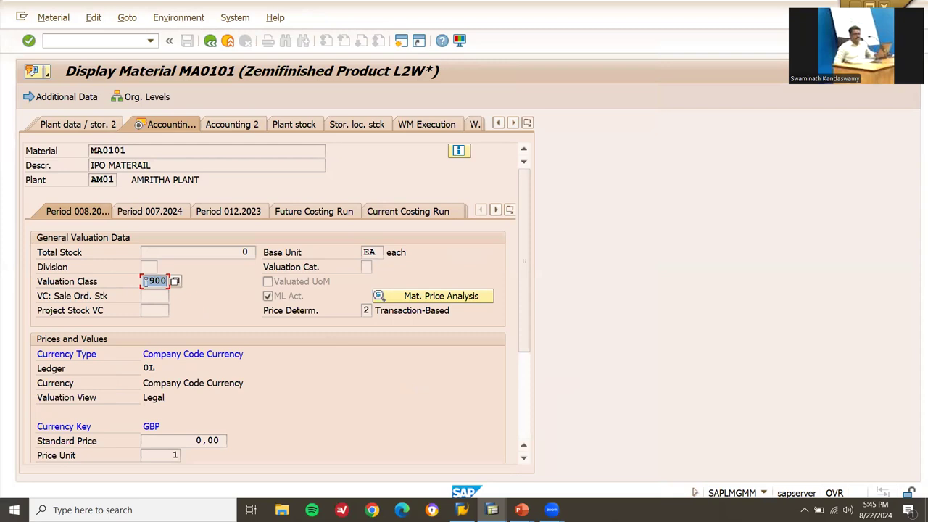
# Return to the BSX account assignment and highlight the account assigned to valuation class 7900.
pyautogui.hotkey('alt', 'Tab')
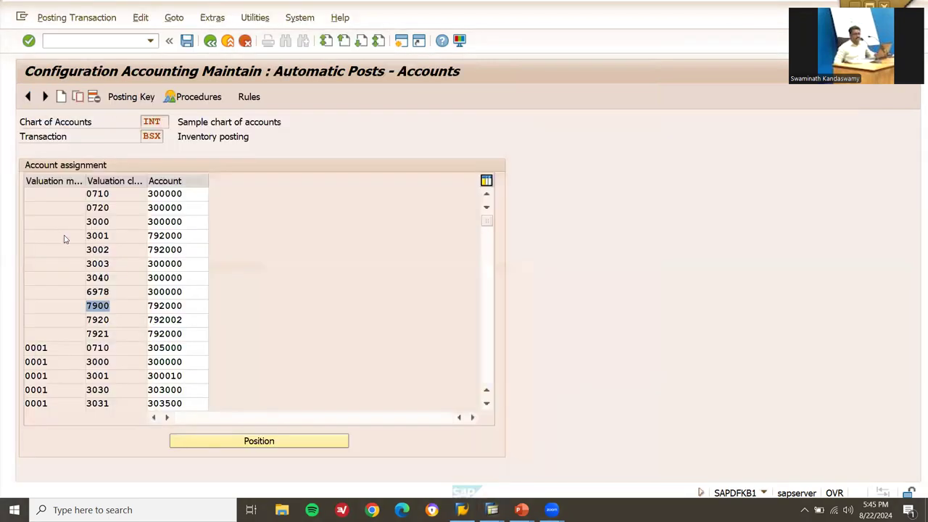
pyautogui.click(185, 305)
pyautogui.hotkey('shift', 'Left')
pyautogui.hotkey('shift', 'Left')
pyautogui.hotkey('shift', 'Left')
pyautogui.hotkey('shift', 'Left')
pyautogui.hotkey('shift', 'Left')
pyautogui.hotkey('shift', 'Left')
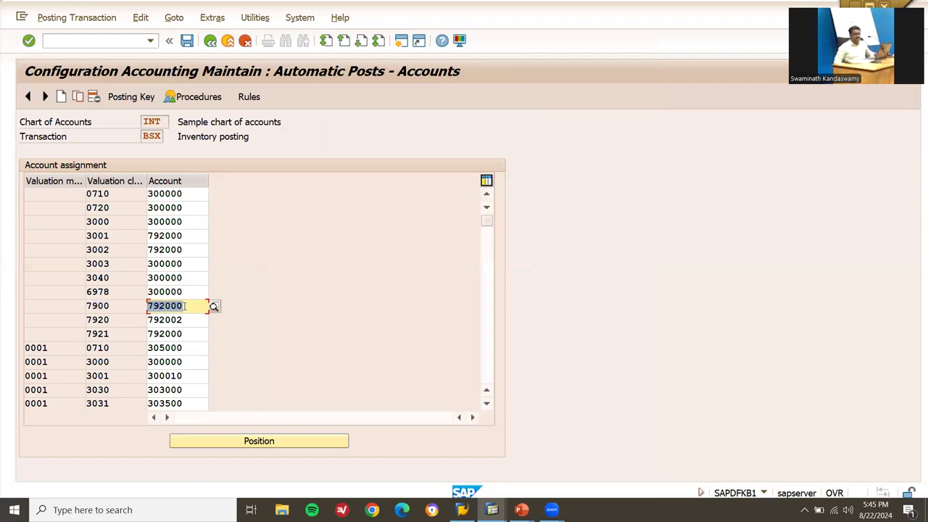
# Leave the MA0101 material display for the purchase order and highlight its G/L account for comparison.
pyautogui.moveTo(491, 510)
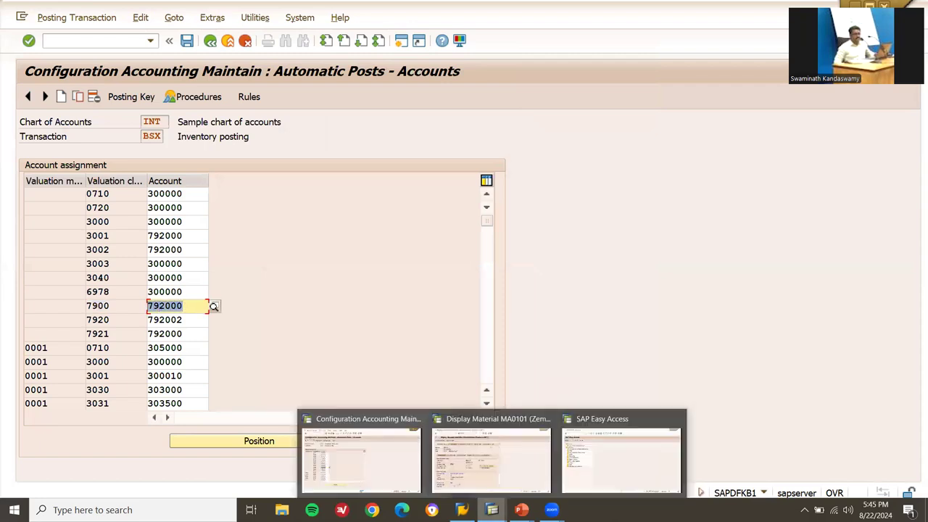
pyautogui.click(489, 469)
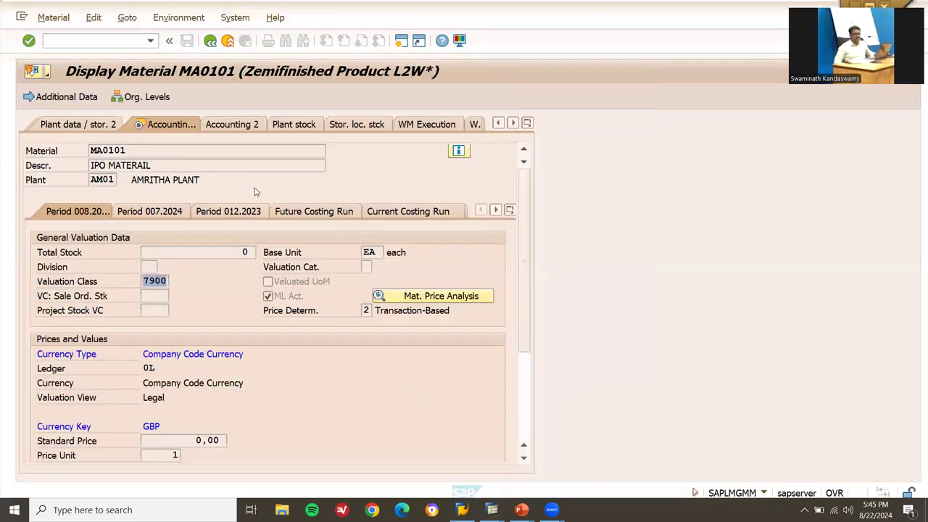
pyautogui.click(210, 41)
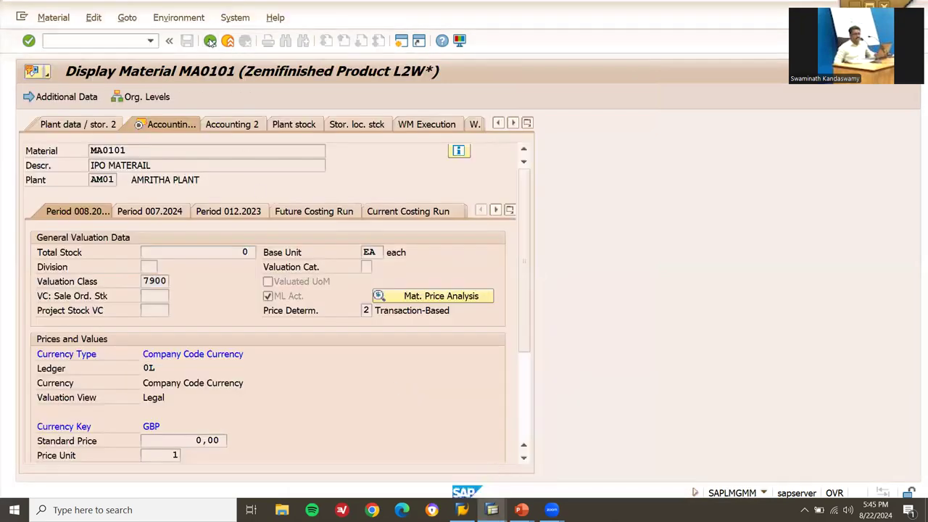
pyautogui.click(190, 309)
pyautogui.hotkey('shift', 'Left')
pyautogui.hotkey('shift', 'Left')
pyautogui.hotkey('shift', 'Left')
pyautogui.hotkey('shift', 'Left')
pyautogui.hotkey('shift', 'Left')
pyautogui.hotkey('shift', 'Left')
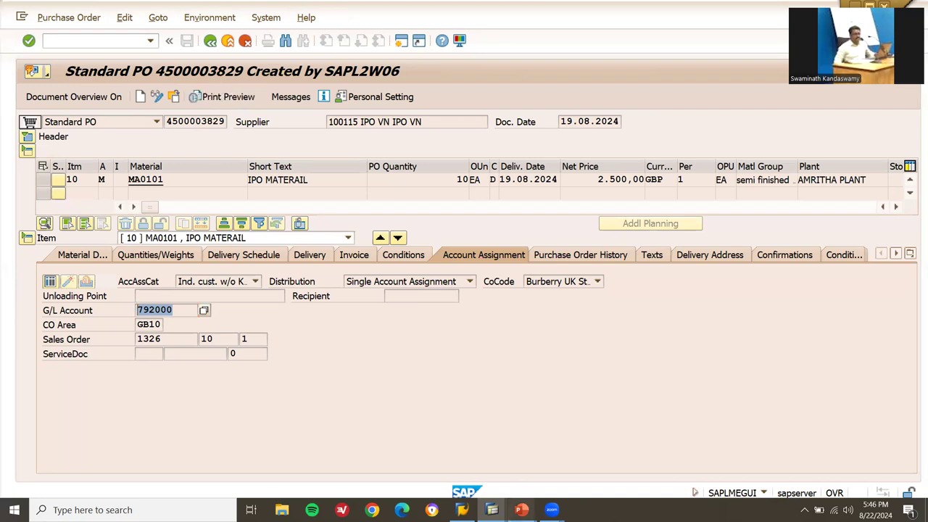
# Switch to the PowerPoint slide on FICO integration and highlight the GOODS RECEIPT heading with its PRD line.
pyautogui.click(522, 510)
pyautogui.click(486, 478)
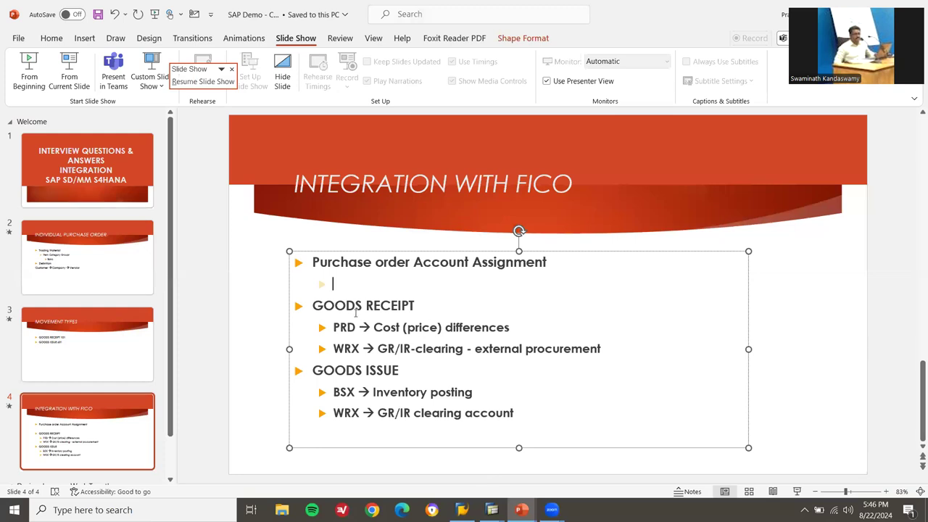
pyautogui.click(314, 305)
pyautogui.hotkey('shift', 'Down')
pyautogui.hotkey('shift', 'Down')
pyautogui.press('Up')
pyautogui.press('Down')
pyautogui.hotkey('shift', 'Down')
pyautogui.hotkey('shift', 'Down')
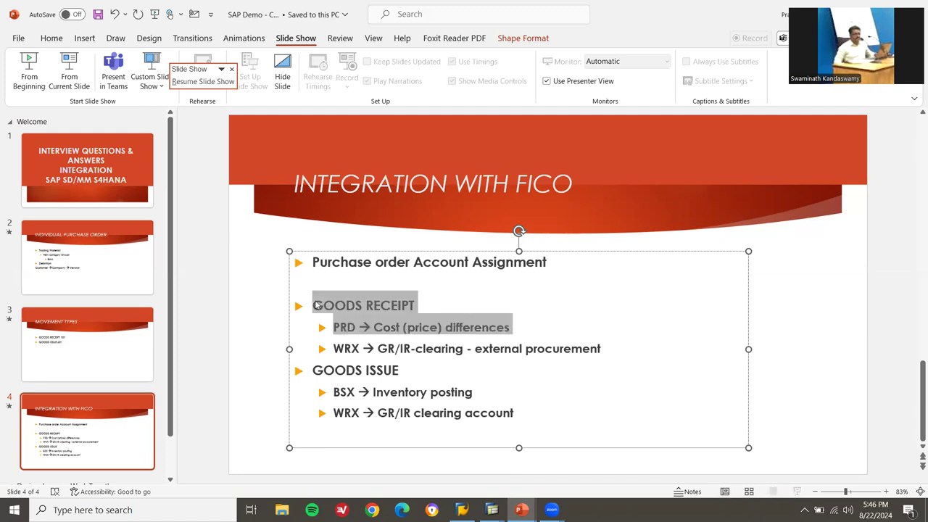
pyautogui.press('Right')
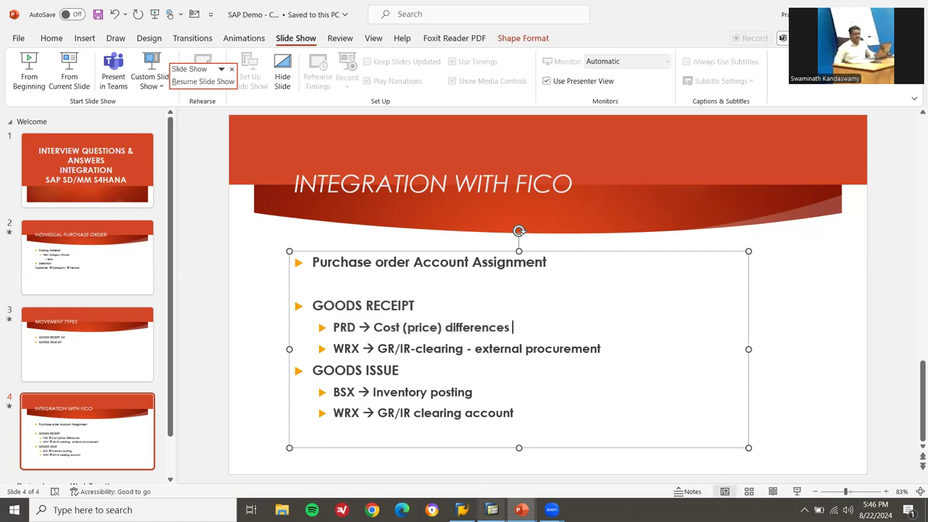
# Switch back to SAP, leave the purchase order for the material document and highlight the item's movement type.
pyautogui.moveTo(492, 509)
pyautogui.click(491, 453)
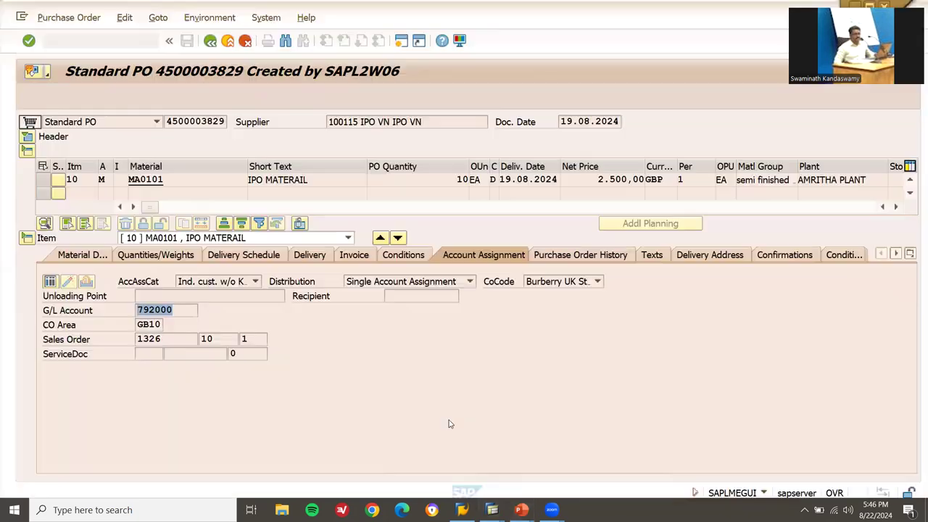
pyautogui.click(210, 42)
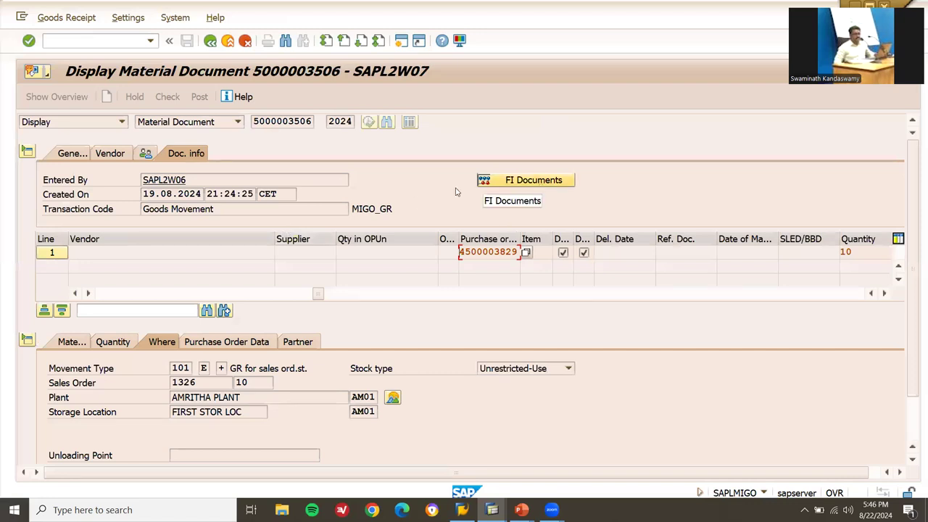
pyautogui.click(176, 370)
pyautogui.doubleClick(177, 370)
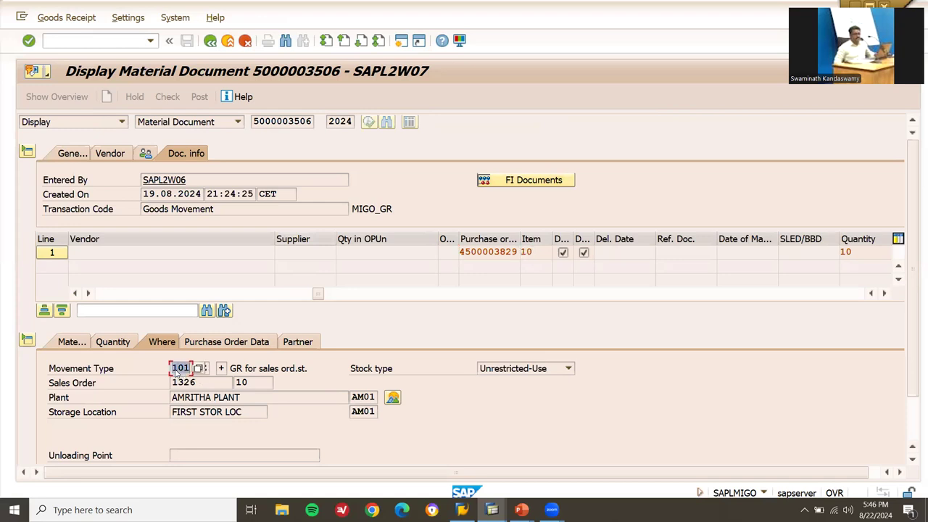
pyautogui.press('Tab')
pyautogui.press('Tab')
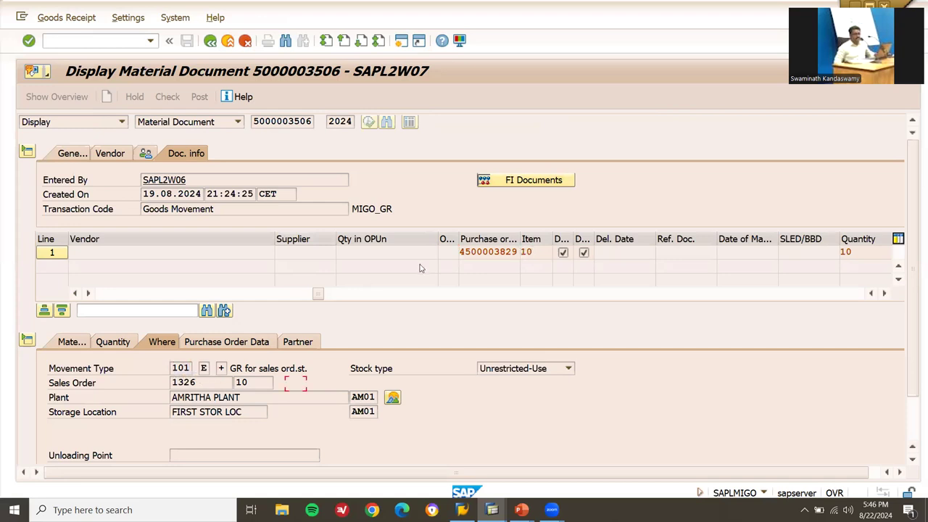
# Display the possible special stock indicators for the movement type and close the list.
pyautogui.click(203, 368)
pyautogui.click(214, 369)
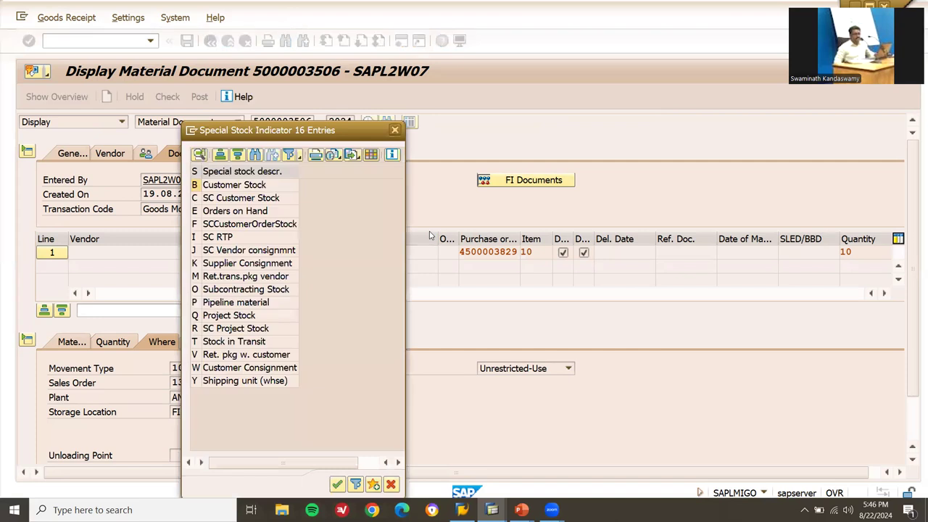
pyautogui.press('Escape')
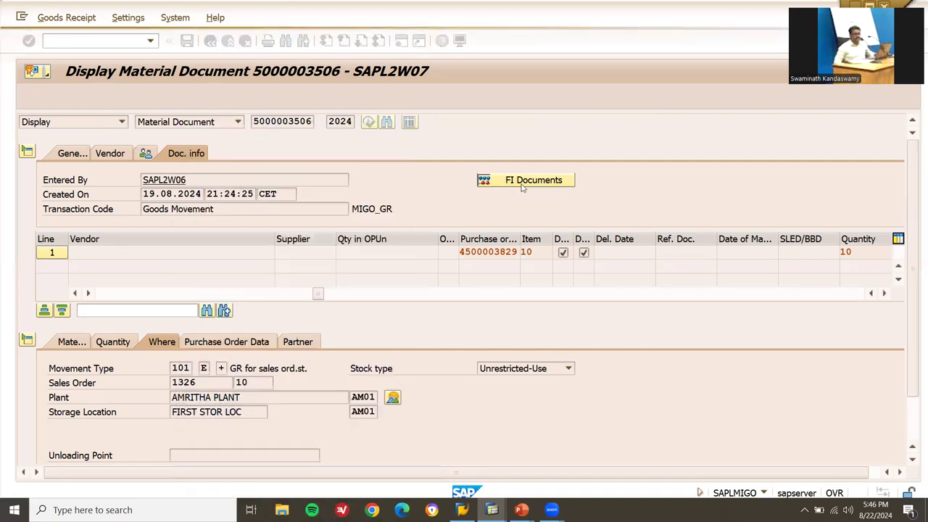
# Open the accounting document from the material document's FI documents and mark the WRX and PRD transaction keys.
pyautogui.click(522, 183)
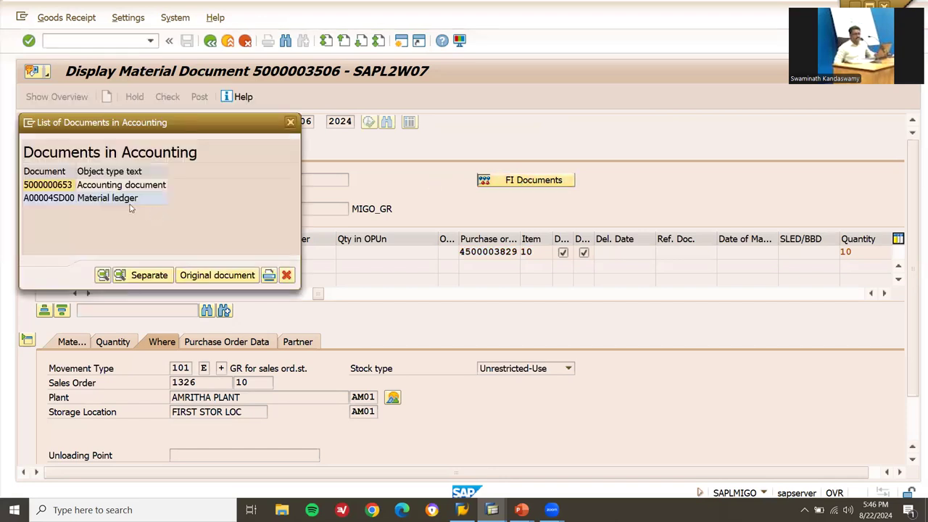
pyautogui.doubleClick(123, 186)
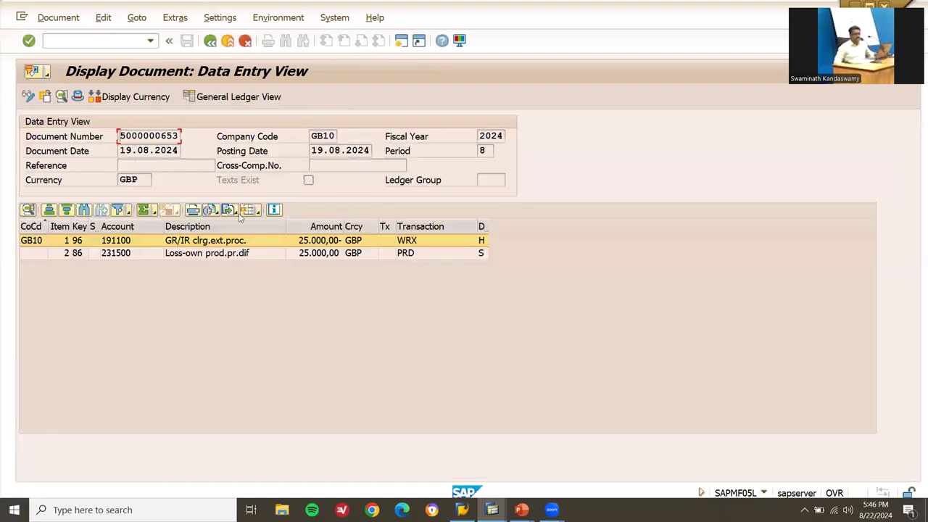
pyautogui.click(430, 243)
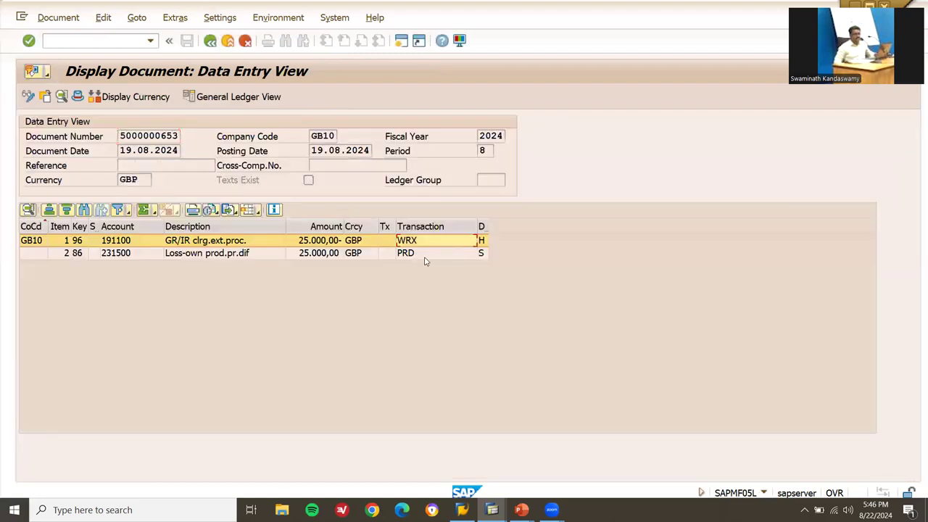
pyautogui.click(425, 255)
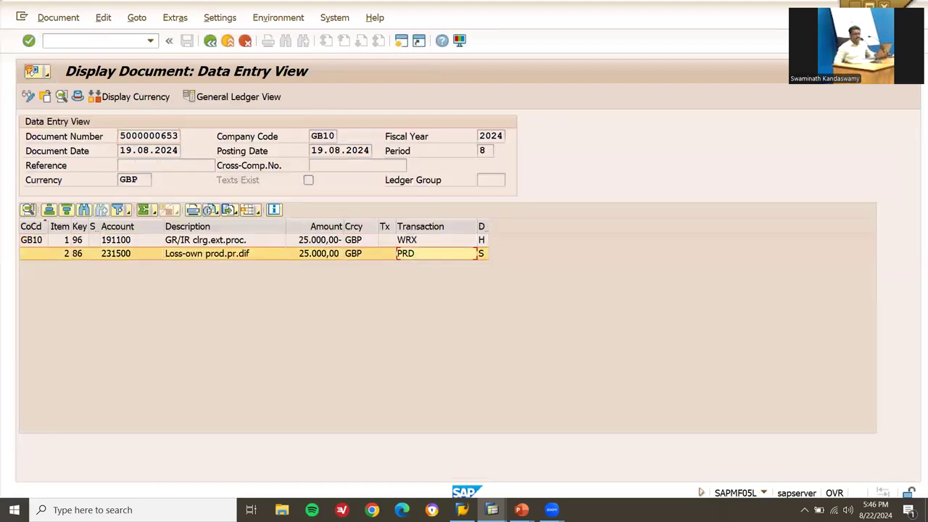
# Switch to the PowerPoint slide and highlight the GR/IR-clearing description of WRX under GOODS RECEIPT.
pyautogui.click(522, 510)
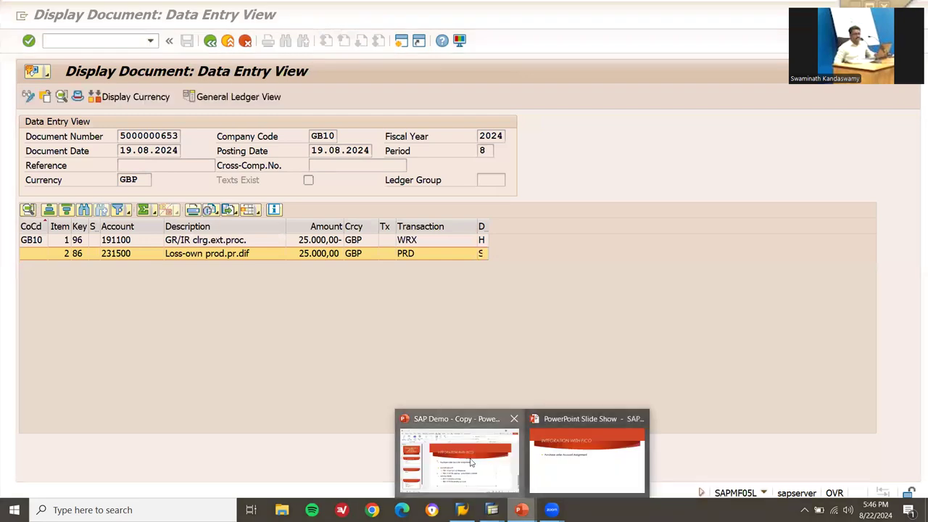
pyautogui.click(459, 457)
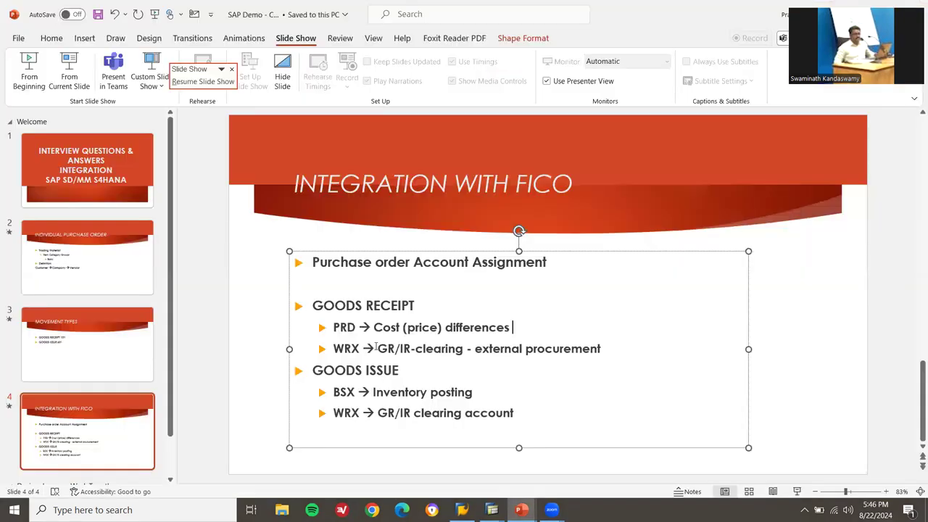
pyautogui.hotkey('shift', 'Right')
pyautogui.hotkey('shift', 'Right')
pyautogui.hotkey('shift', 'Right')
pyautogui.hotkey('shift', 'Right')
pyautogui.hotkey('shift', 'Right')
pyautogui.hotkey('shift', 'Right')
pyautogui.hotkey('shift', 'Right')
pyautogui.hotkey('shift', 'Right')
pyautogui.hotkey('shift', 'Right')
pyautogui.hotkey('shift', 'Right')
pyautogui.hotkey('shift', 'Right')
pyautogui.hotkey('shift', 'Right')
pyautogui.hotkey('shift', 'Right')
pyautogui.hotkey('shift', 'Right')
pyautogui.hotkey('shift', 'Right')
pyautogui.hotkey('shift', 'Right')
pyautogui.hotkey('shift', 'Right')
pyautogui.hotkey('shift', 'Right')
pyautogui.hotkey('shift', 'Right')
pyautogui.hotkey('shift', 'Right')
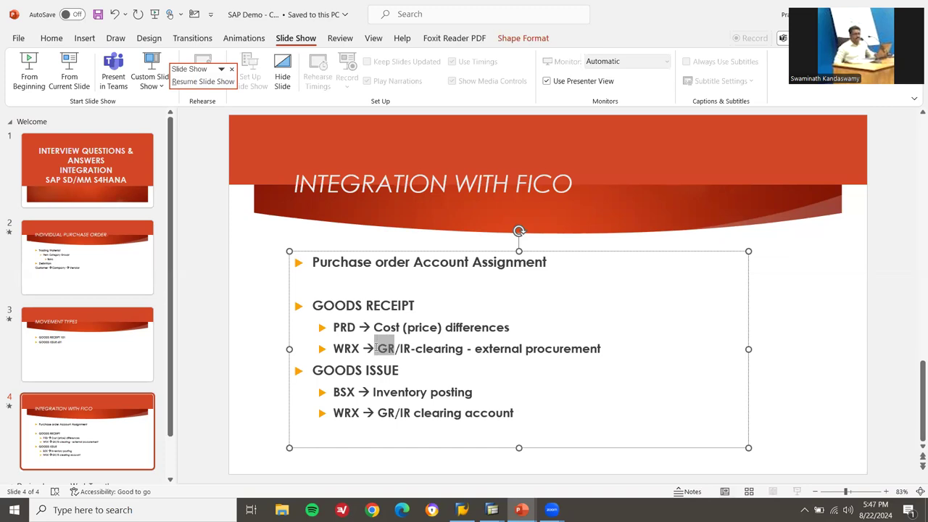
pyautogui.hotkey('shift', 'Right')
pyautogui.hotkey('shift', 'Right')
pyautogui.hotkey('shift', 'Right')
pyautogui.hotkey('shift', 'Right')
pyautogui.hotkey('shift', 'Right')
pyautogui.hotkey('shift', 'Right')
pyautogui.hotkey('shift', 'Right')
pyautogui.hotkey('shift', 'Right')
pyautogui.hotkey('shift', 'Right')
pyautogui.hotkey('shift', 'Right')
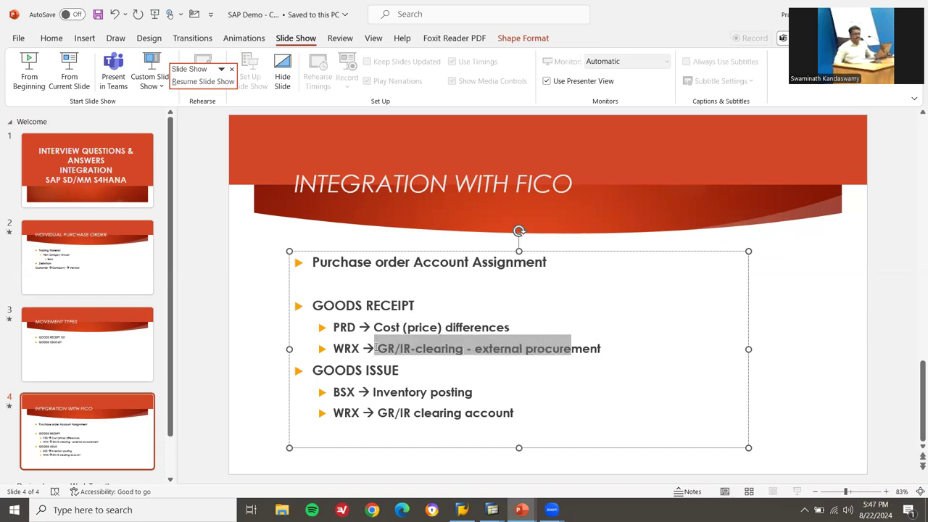
# Highlight the Cost (price) differences description of PRD on the slide.
pyautogui.press('Up')
pyautogui.hotkey('shift', 'Right')
pyautogui.hotkey('shift', 'Right')
pyautogui.hotkey('shift', 'Right')
pyautogui.hotkey('shift', 'Right')
pyautogui.hotkey('shift', 'Right')
pyautogui.hotkey('shift', 'Right')
pyautogui.hotkey('shift', 'Right')
pyautogui.hotkey('shift', 'Right')
pyautogui.hotkey('shift', 'Right')
pyautogui.hotkey('shift', 'Right')
pyautogui.hotkey('shift', 'Right')
pyautogui.hotkey('shift', 'Right')
pyautogui.hotkey('shift', 'Right')
pyautogui.hotkey('shift', 'Right')
pyautogui.hotkey('shift', 'Right')
pyautogui.hotkey('shift', 'Right')
pyautogui.hotkey('shift', 'Right')
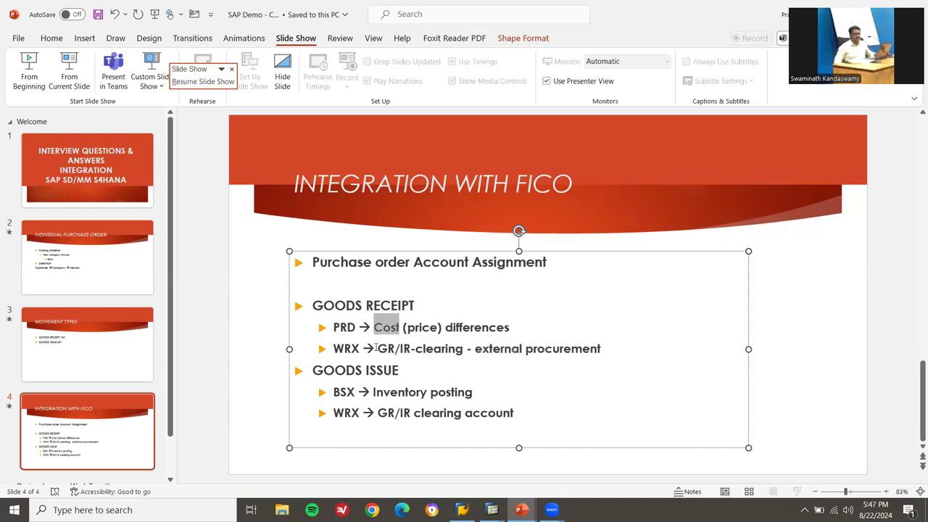
pyautogui.hotkey('shift', 'Right')
pyautogui.hotkey('shift', 'Right')
pyautogui.hotkey('shift', 'Right')
pyautogui.hotkey('shift', 'Right')
pyautogui.hotkey('shift', 'Right')
pyautogui.hotkey('shift', 'Right')
pyautogui.hotkey('shift', 'Right')
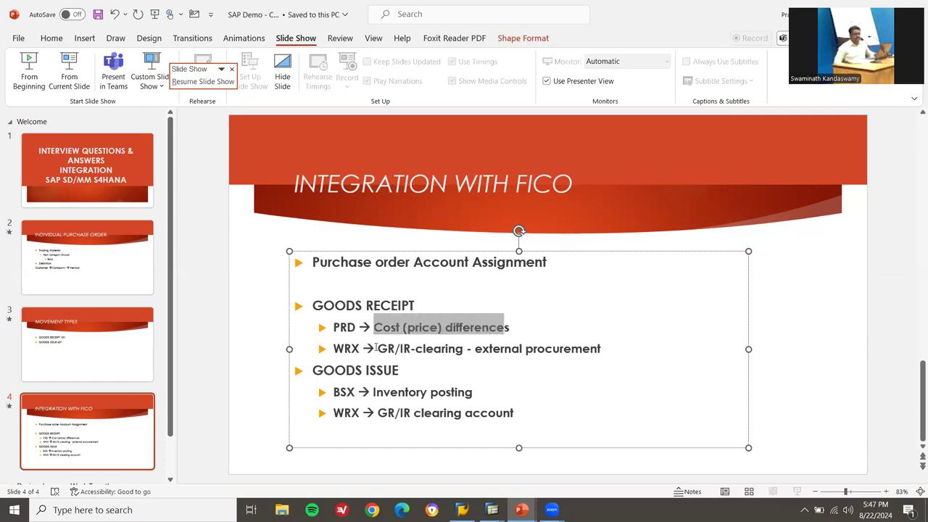
pyautogui.press('Right')
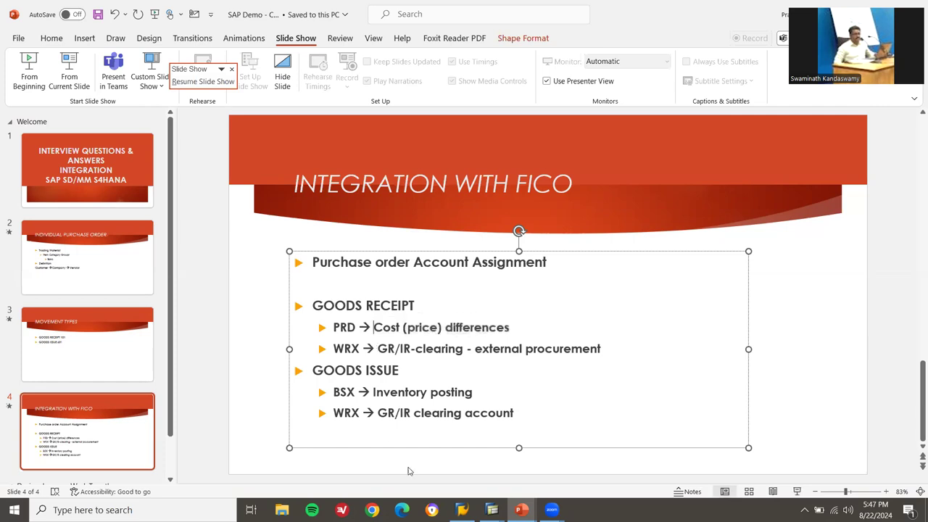
# Switch to the SAP automatic postings configuration, leave BSX and open the account assignment of transaction PRD.
pyautogui.click(492, 510)
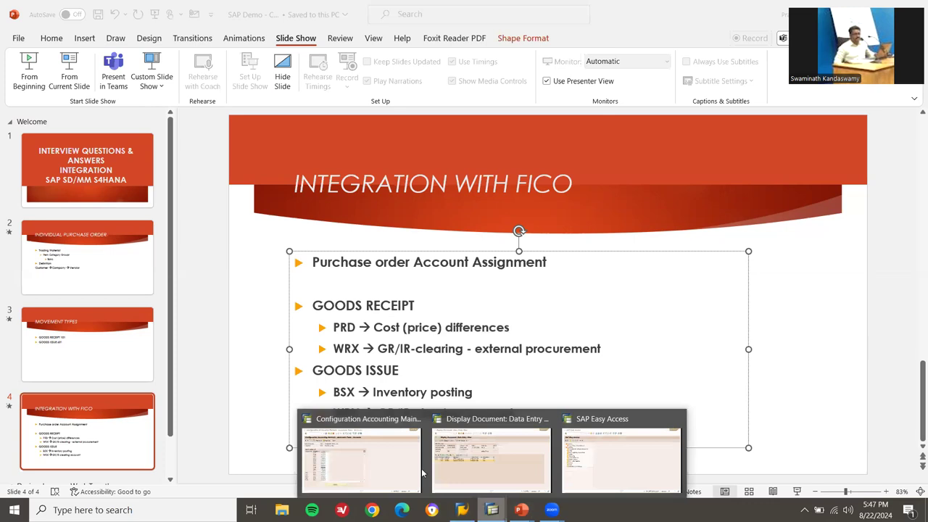
pyautogui.click(406, 460)
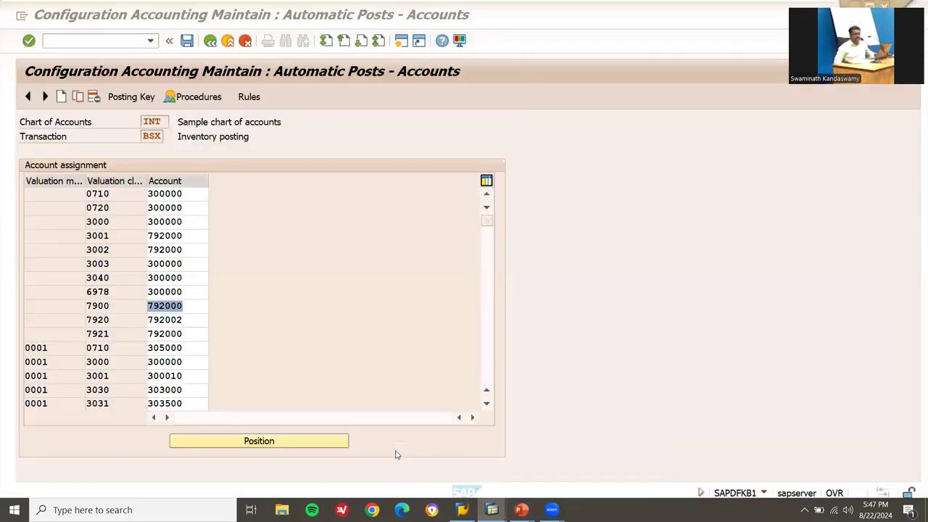
pyautogui.click(210, 41)
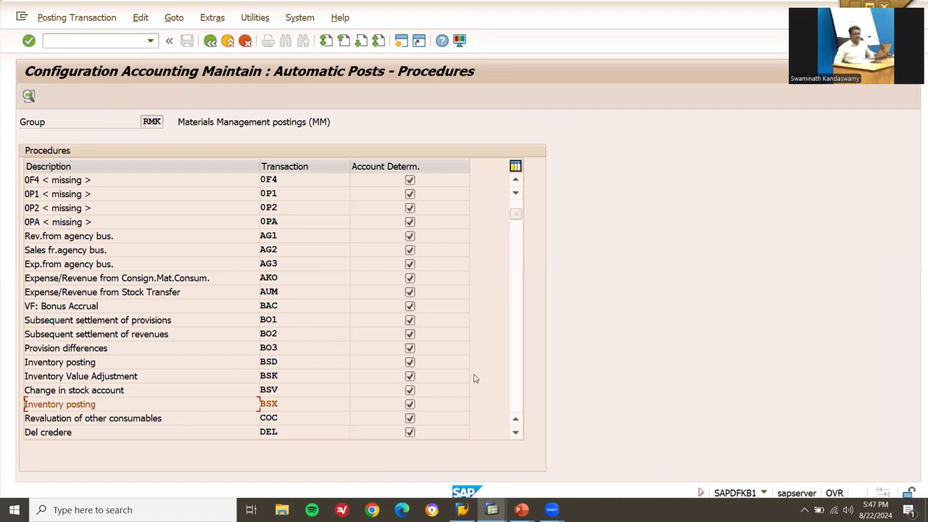
pyautogui.scroll(-3, 475, 378)
pyautogui.scroll(-3, 475, 378)
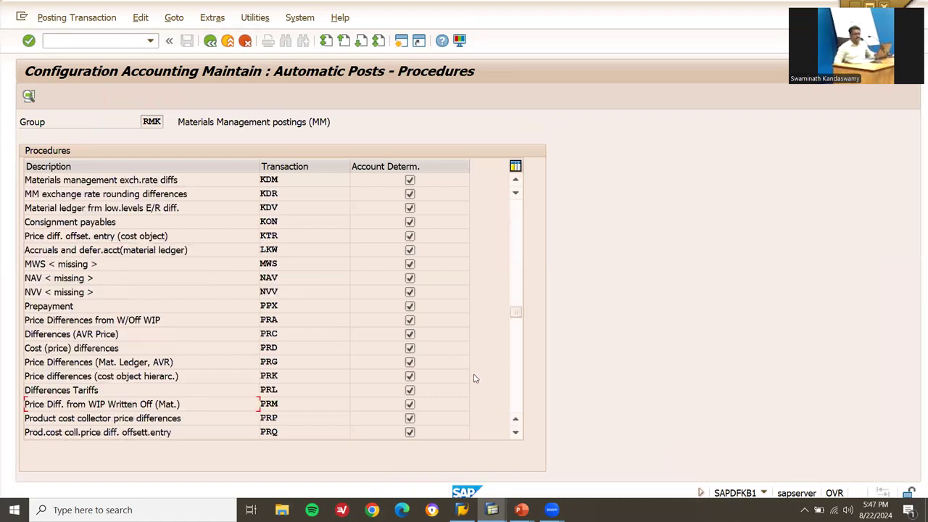
pyautogui.doubleClick(315, 348)
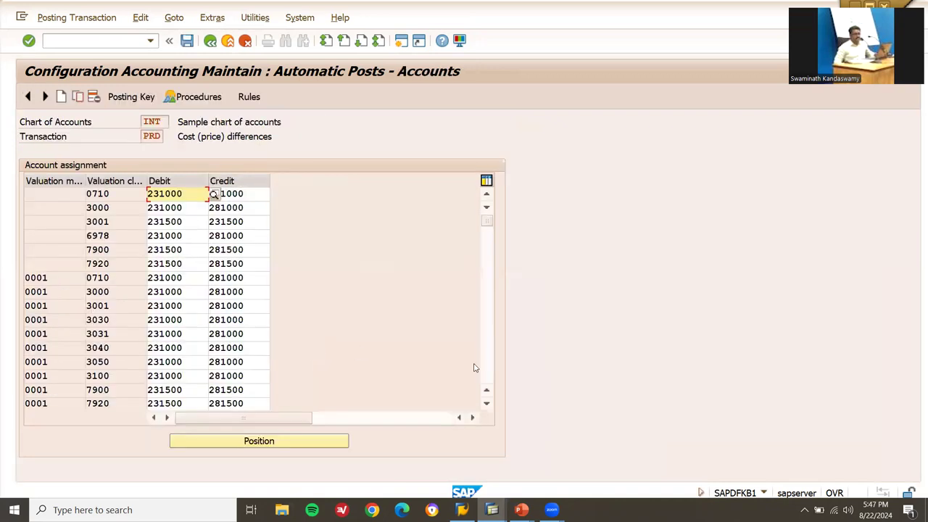
# Highlight the PRD debit account for valuation class 7900 without a valuation modifier.
pyautogui.click(131, 250)
pyautogui.click(189, 251)
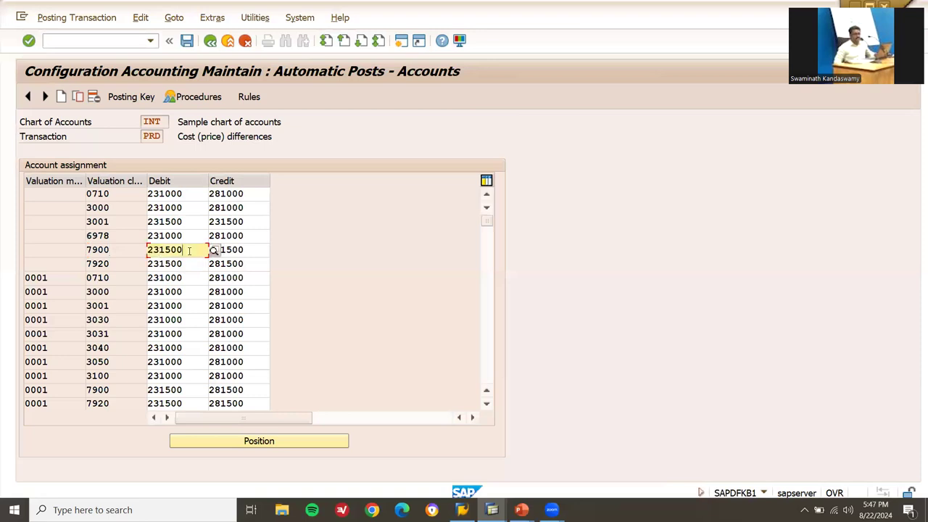
pyautogui.hotkey('shift', 'Left')
pyautogui.hotkey('shift', 'Left')
pyautogui.hotkey('shift', 'Left')
pyautogui.hotkey('shift', 'Left')
pyautogui.hotkey('shift', 'Left')
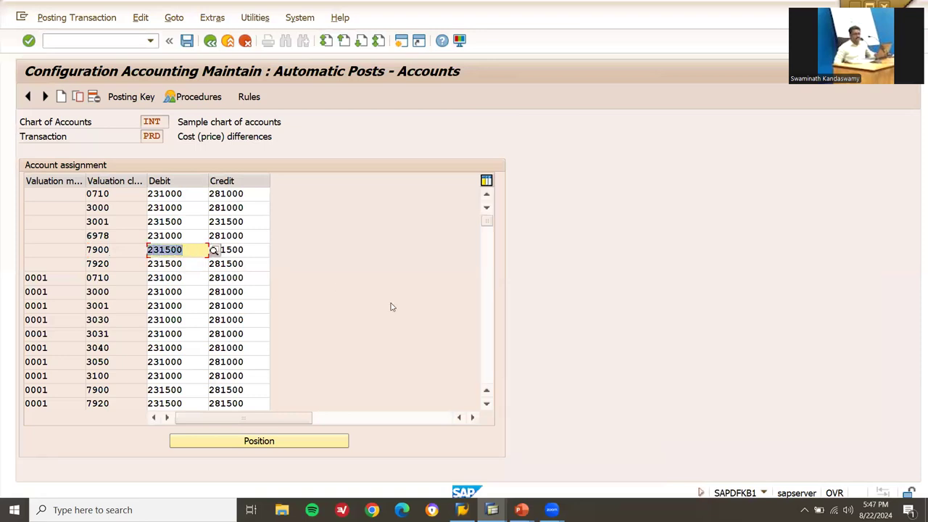
# Switch to the goods receipt's accounting document and mark the PRD line's account for comparison.
pyautogui.moveTo(492, 510)
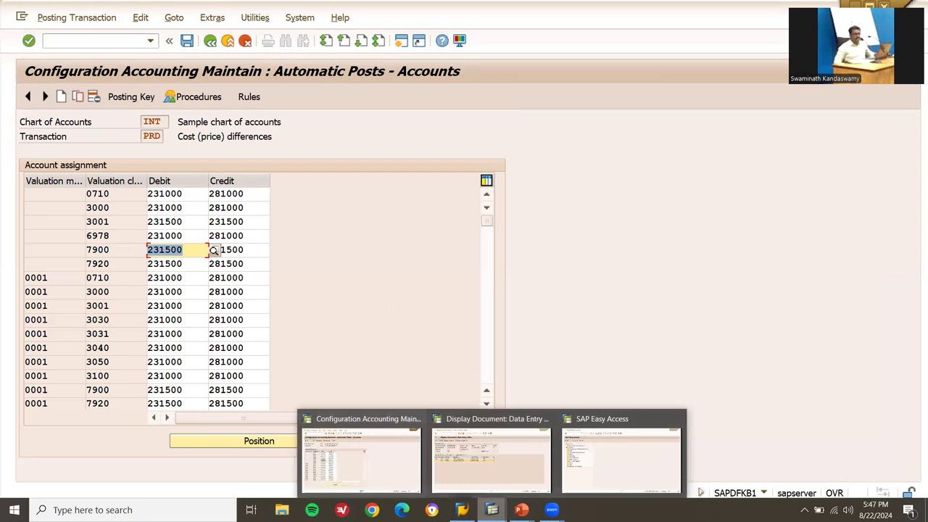
pyautogui.click(490, 457)
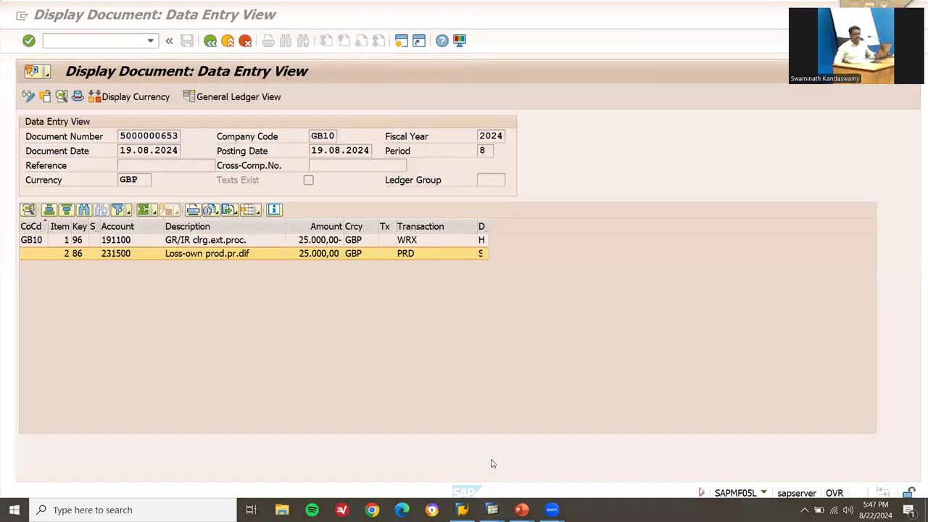
pyautogui.click(130, 253)
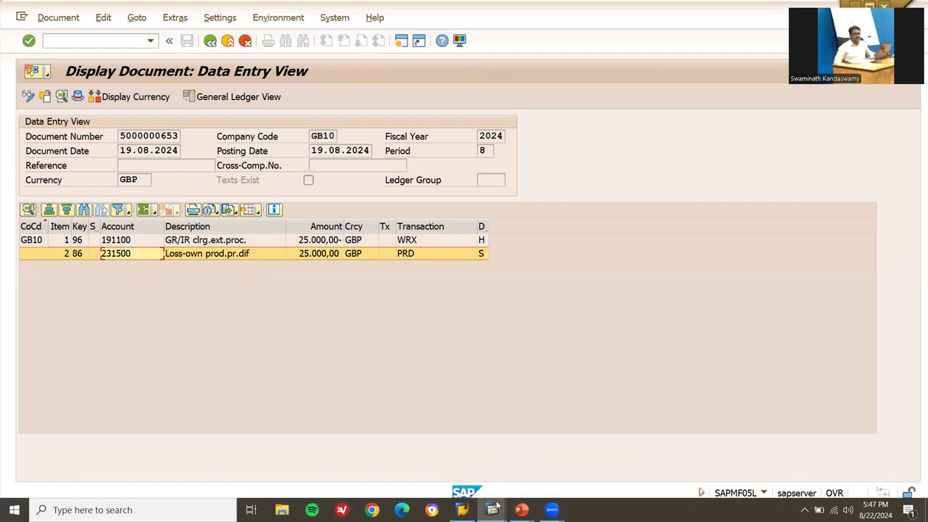
# Return to the automatic postings configuration, leave PRD and open the GR/IR clearing account transaction WRX.
pyautogui.moveTo(496, 508)
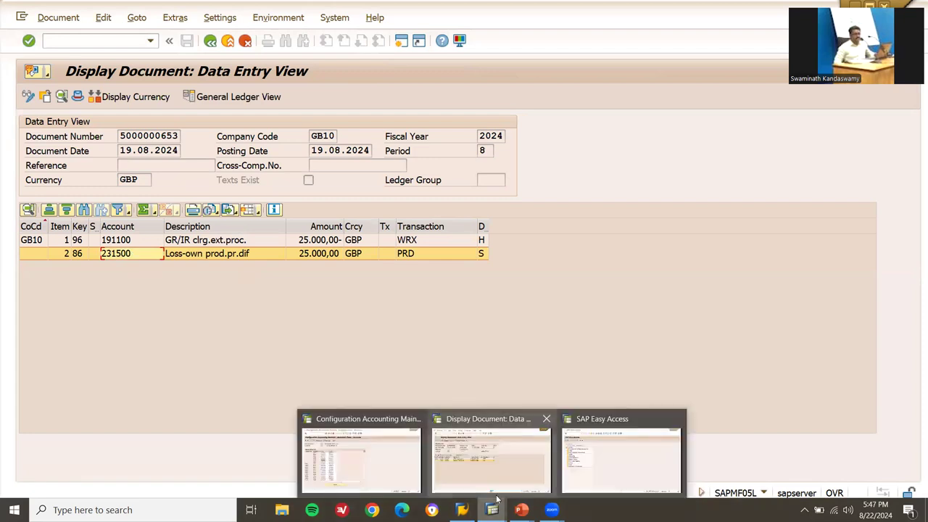
pyautogui.click(348, 457)
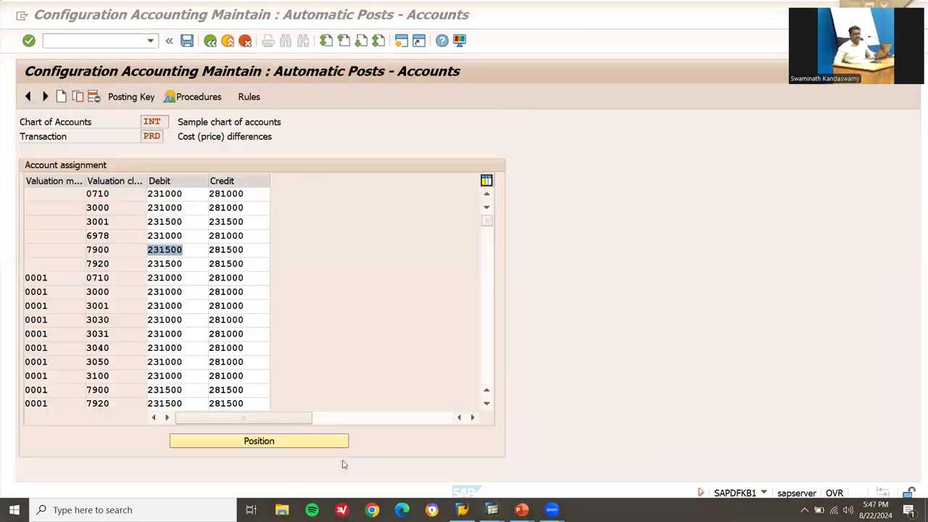
pyautogui.click(209, 41)
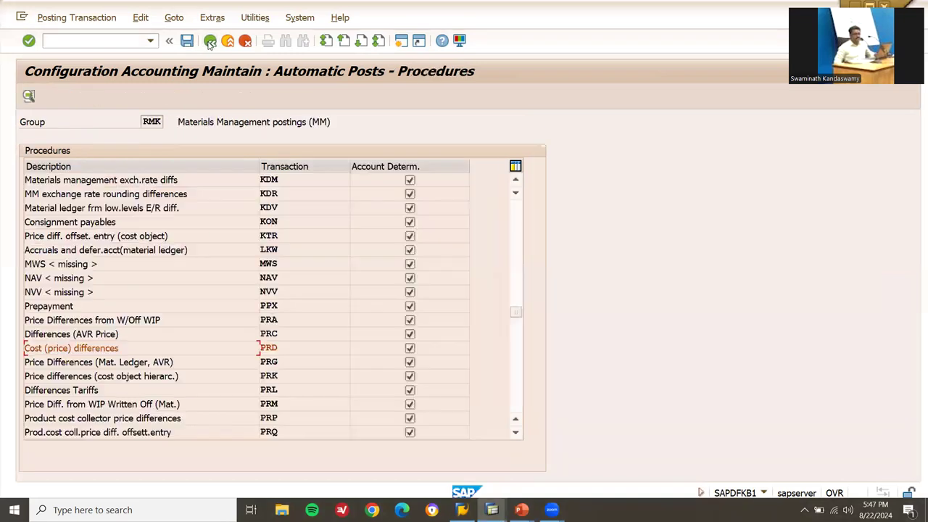
pyautogui.click(516, 404)
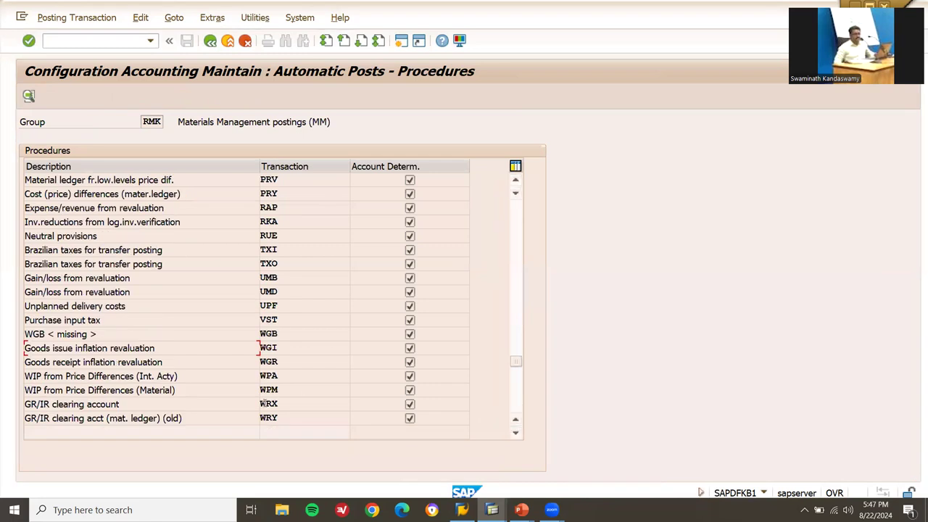
pyautogui.doubleClick(311, 409)
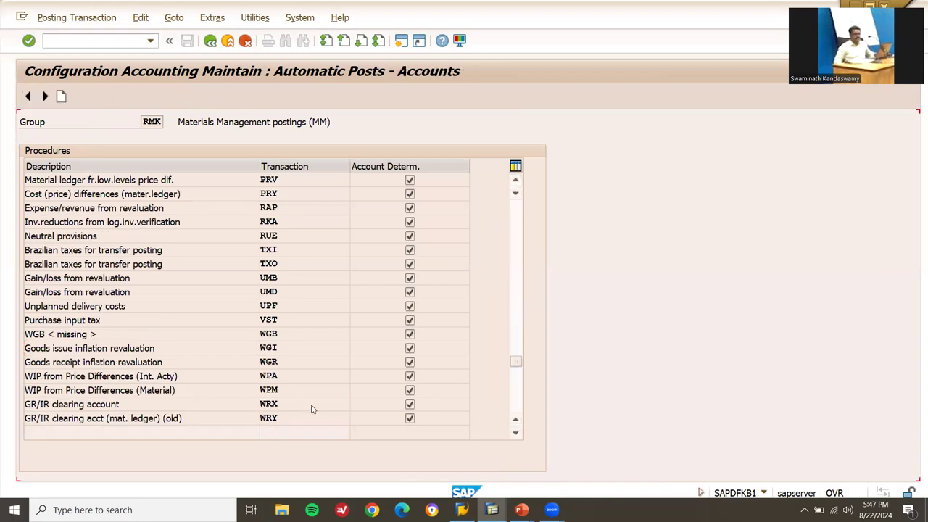
# Open the WRX account assignment for chart of accounts INT and highlight the account for valuation class 7900.
pyautogui.hotkey('shift', 'Right')
pyautogui.hotkey('shift', 'Right')
pyautogui.hotkey('shift', 'Right')
pyautogui.hotkey('shift', 'Right')
pyautogui.hotkey('shift', 'Right')
pyautogui.hotkey('shift', 'Right')
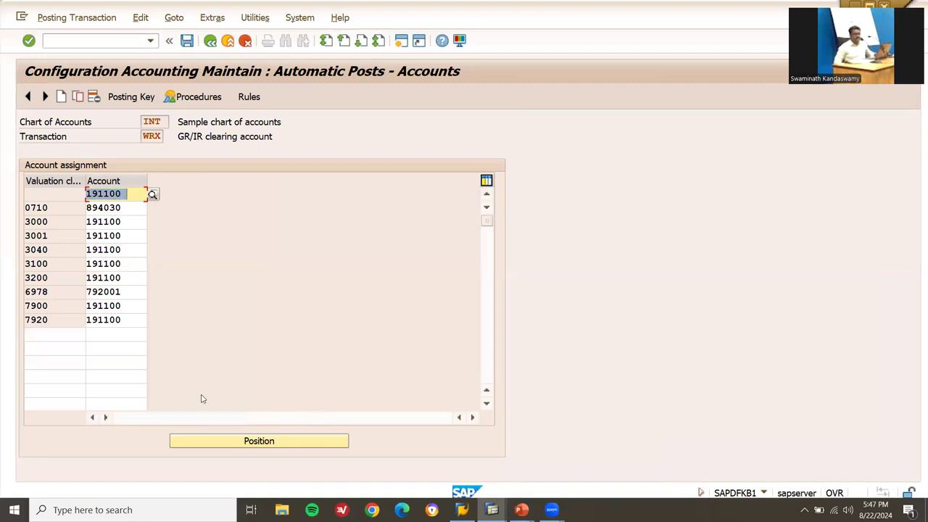
pyautogui.click(129, 306)
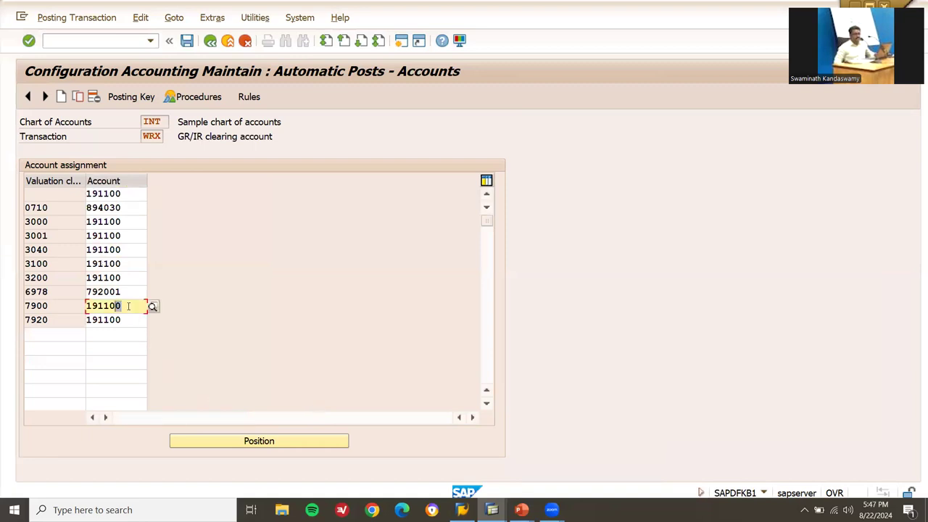
pyautogui.hotkey('shift', 'Left')
pyautogui.hotkey('shift', 'Left')
pyautogui.hotkey('shift', 'Left')
pyautogui.hotkey('shift', 'Left')
pyautogui.hotkey('shift', 'Left')
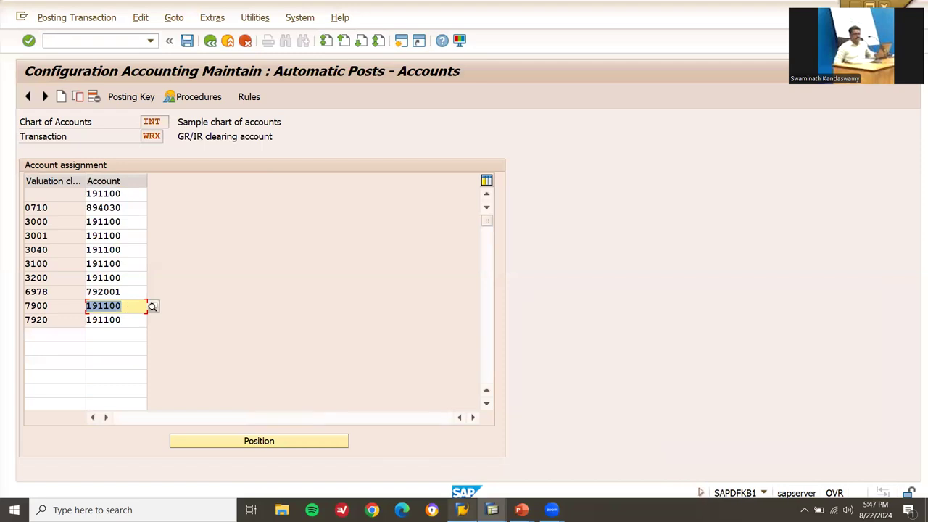
# Switch to the goods receipt's accounting document and compare its WRX line's account with the WRX configuration.
pyautogui.moveTo(486, 500)
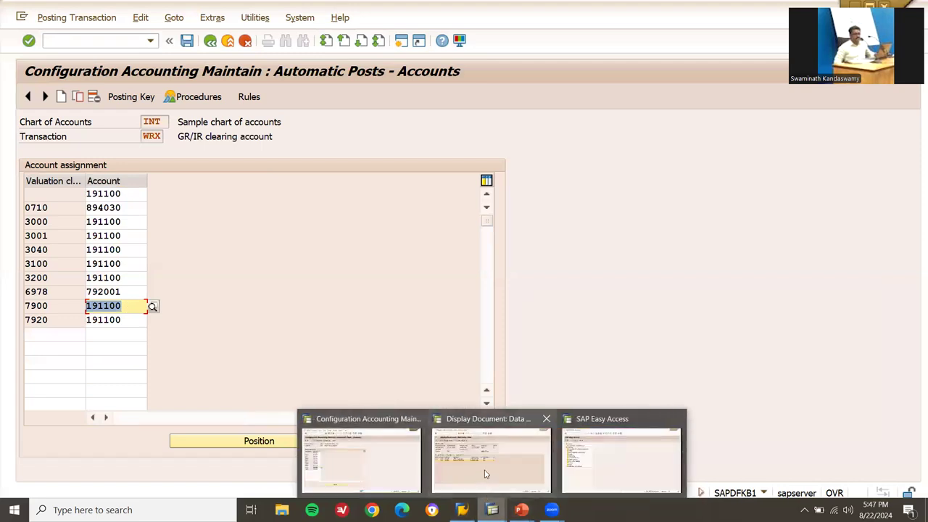
pyautogui.click(484, 470)
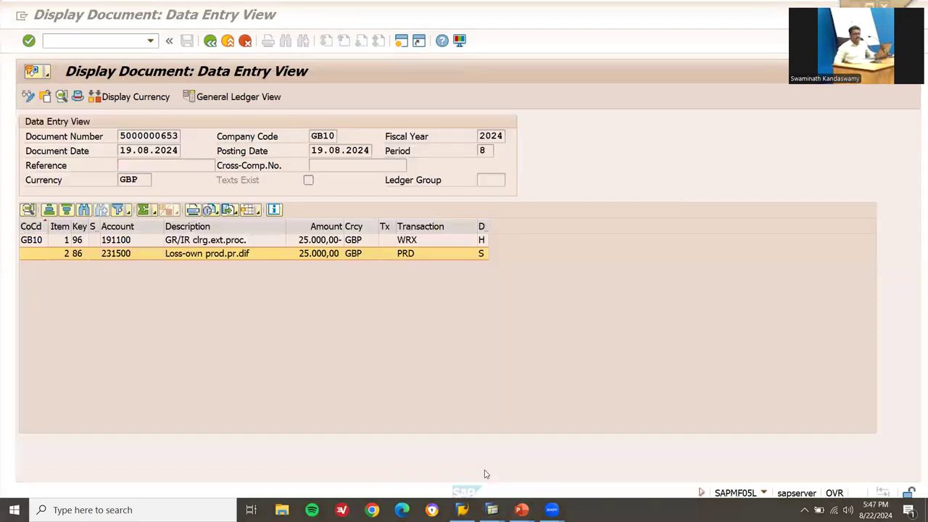
pyautogui.click(123, 241)
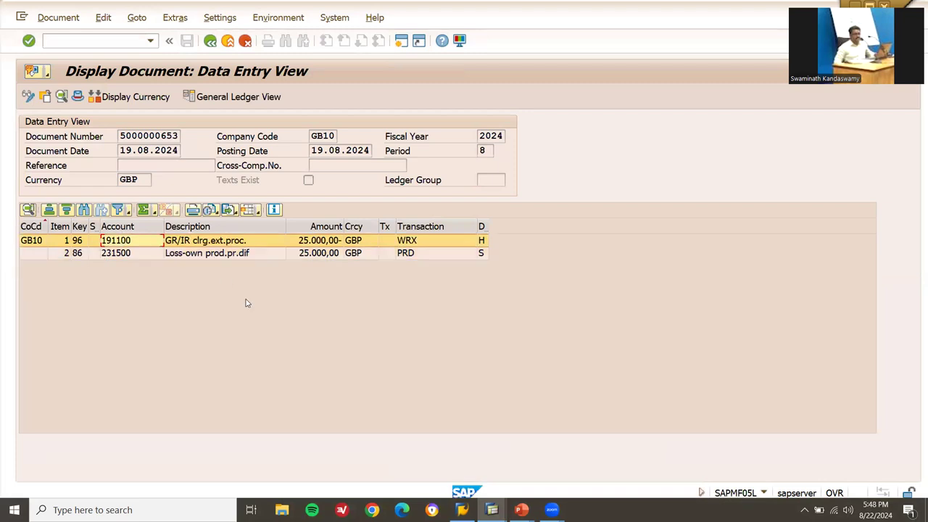
pyautogui.hotkey('alt', 'Tab')
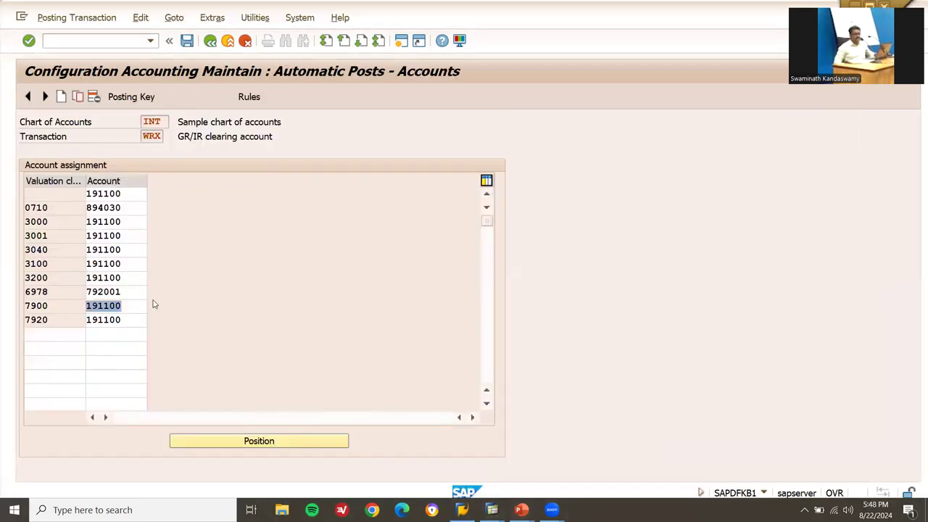
pyautogui.hotkey('alt', 'Tab')
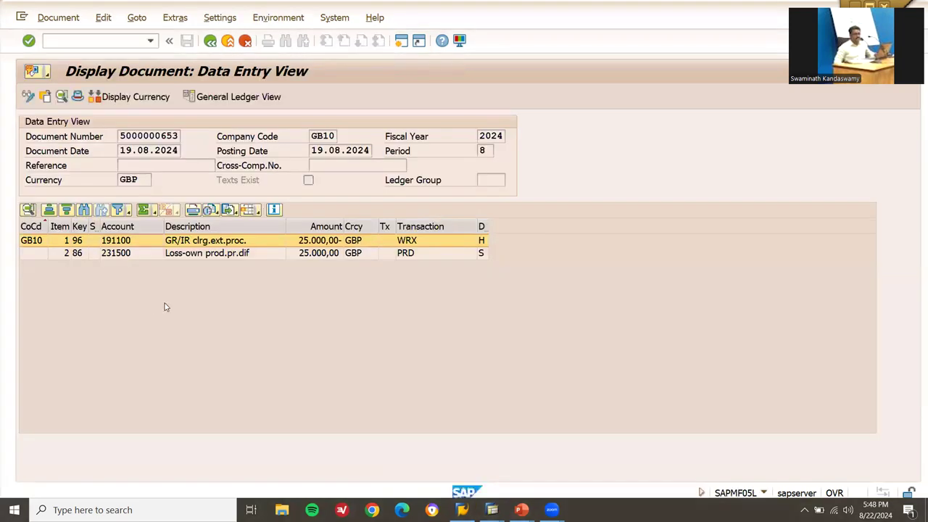
# Leave the accounting document and the goods receipt's material document to return to the material document list.
pyautogui.press('F2')
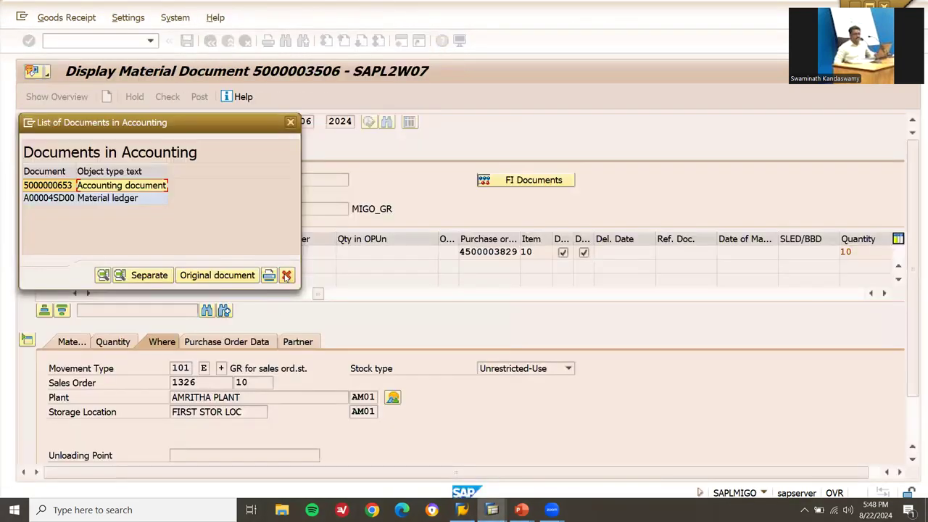
pyautogui.click(287, 276)
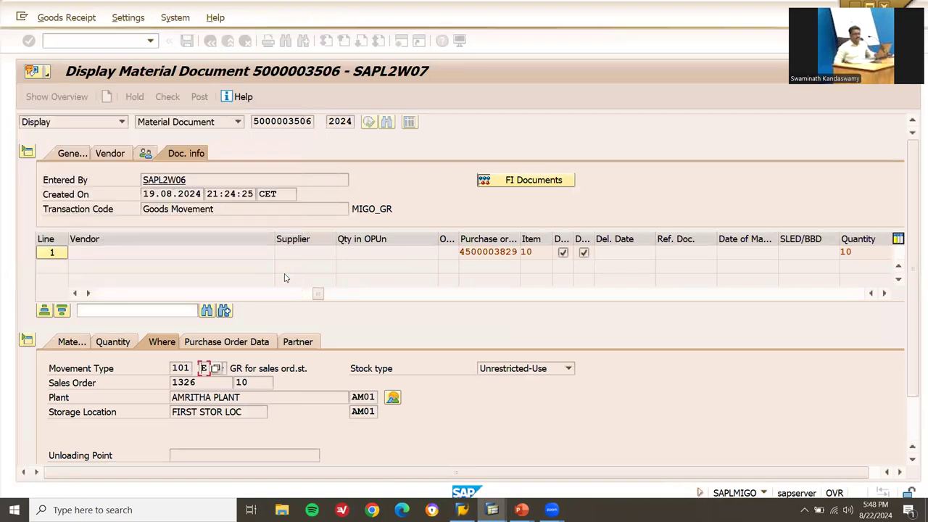
pyautogui.press('F3')
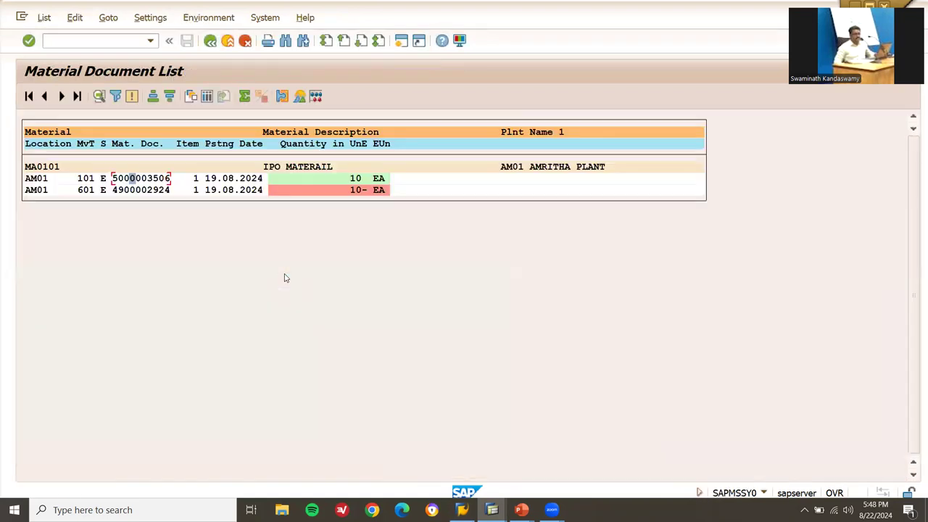
# Switch to PowerPoint, resume the slide show and reveal the goods receipt and goods issue points on the Integration with FICO slide.
pyautogui.click(521, 509)
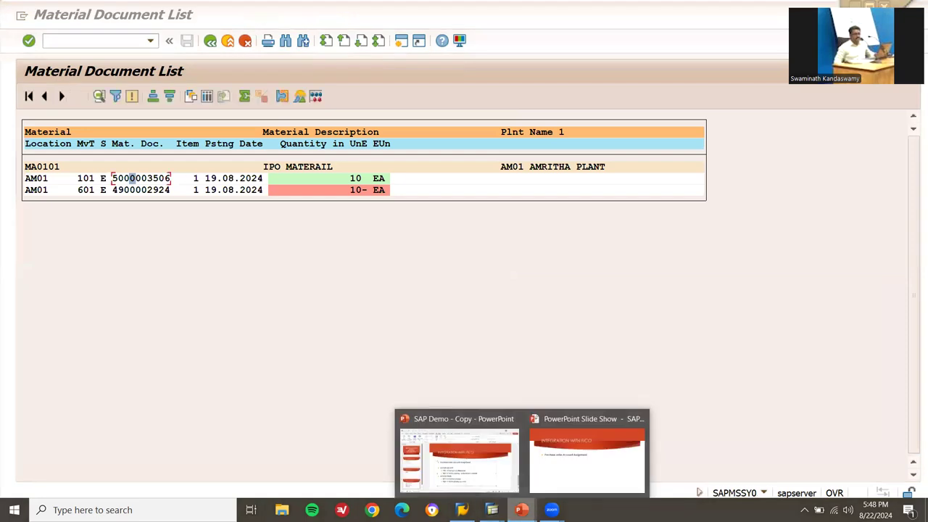
pyautogui.click(480, 478)
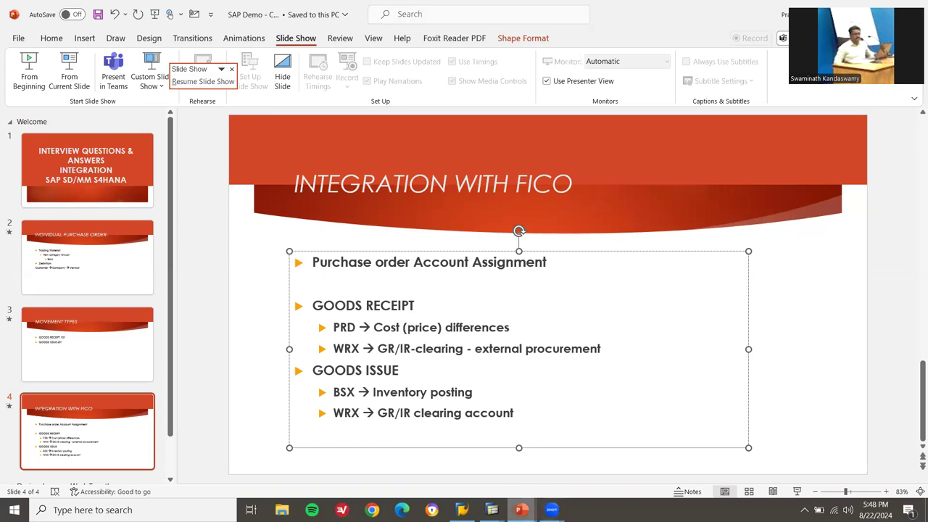
pyautogui.click(522, 510)
pyautogui.click(591, 461)
pyautogui.click(590, 460)
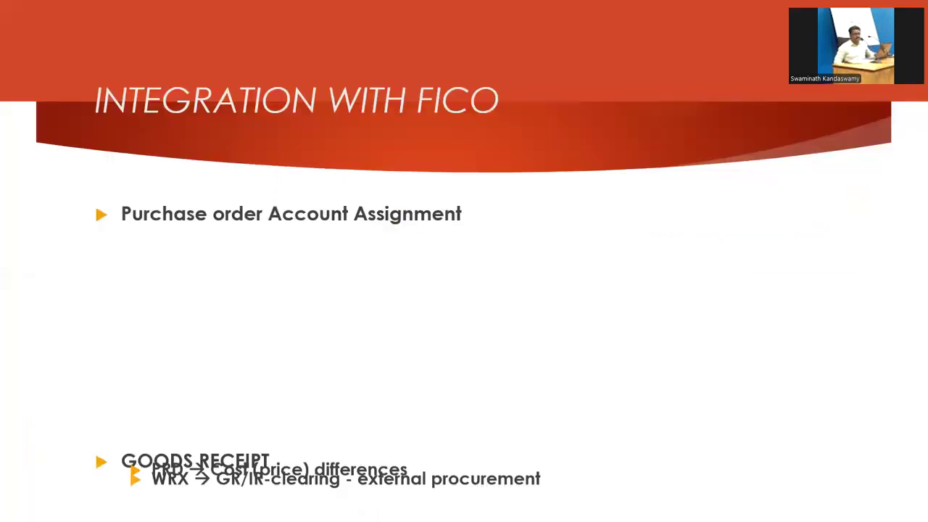
pyautogui.press('Right')
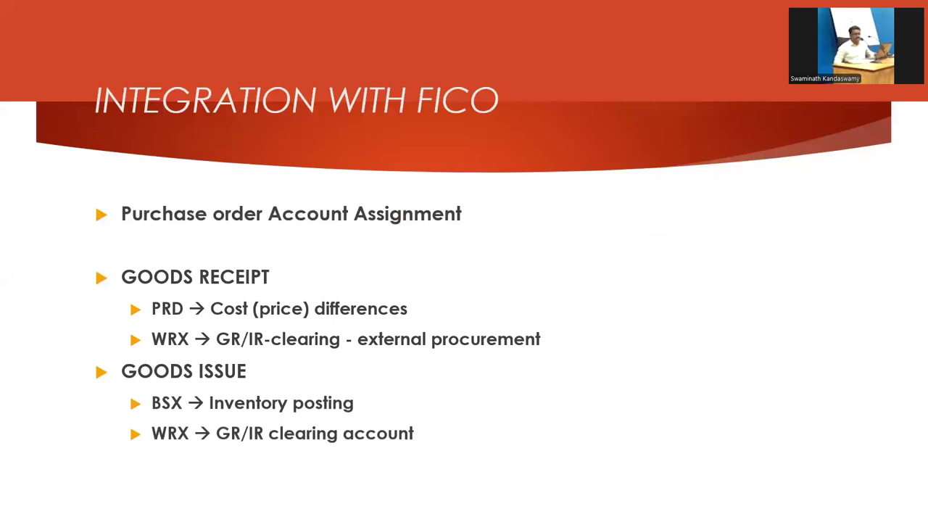
# Switch back to SAP's material document list and open the goods issue document with movement type 601.
pyautogui.hotkey('alt', 'Tab')
pyautogui.hotkey('alt', 'Tab')
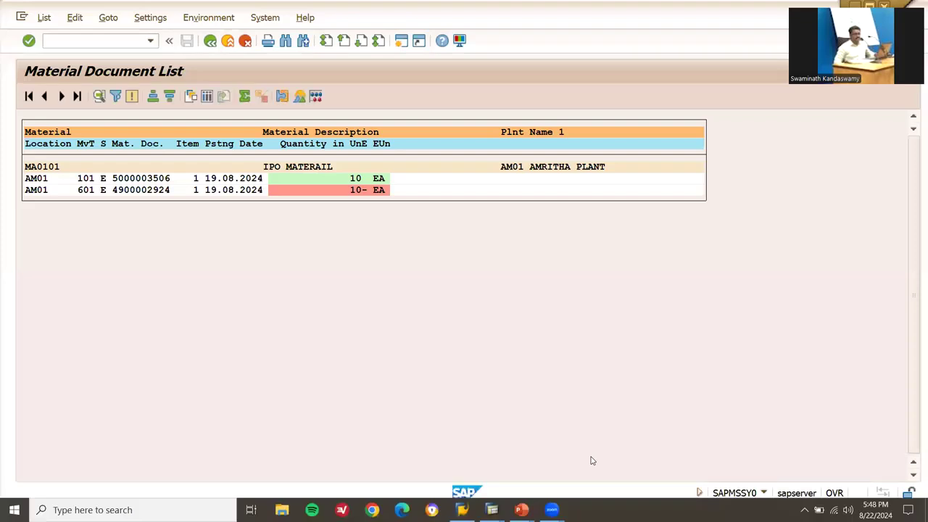
pyautogui.click(141, 190)
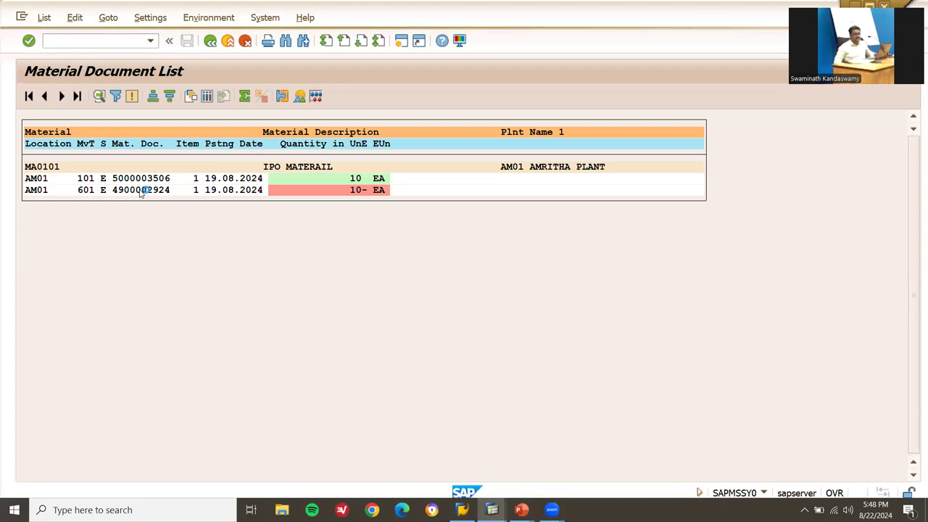
pyautogui.doubleClick(141, 190)
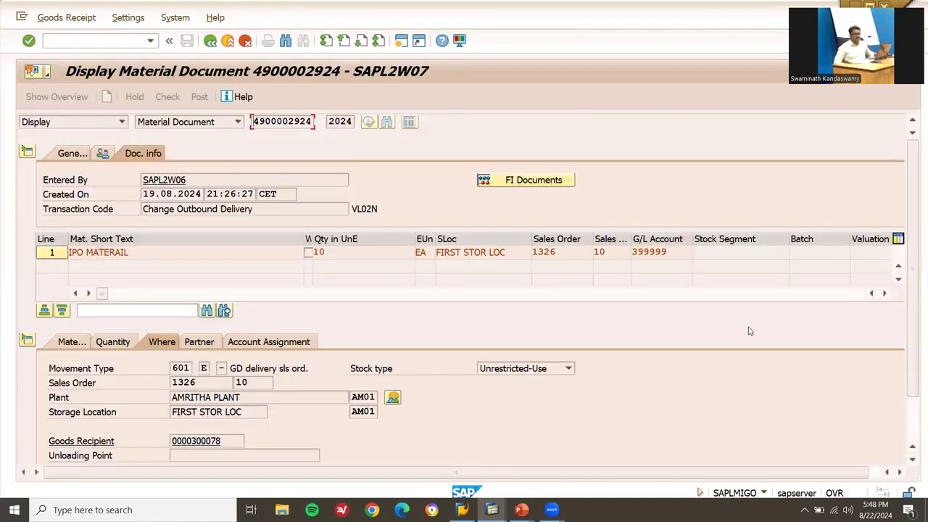
# Open the goods issue's accounting document in general ledger view and mark the accounts of the BSX and OSI lines.
pyautogui.click(537, 184)
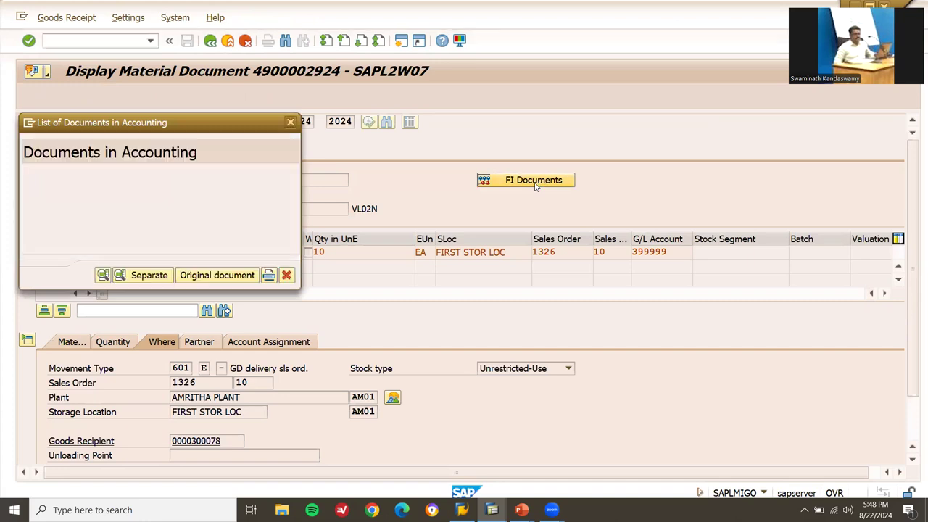
pyautogui.doubleClick(145, 186)
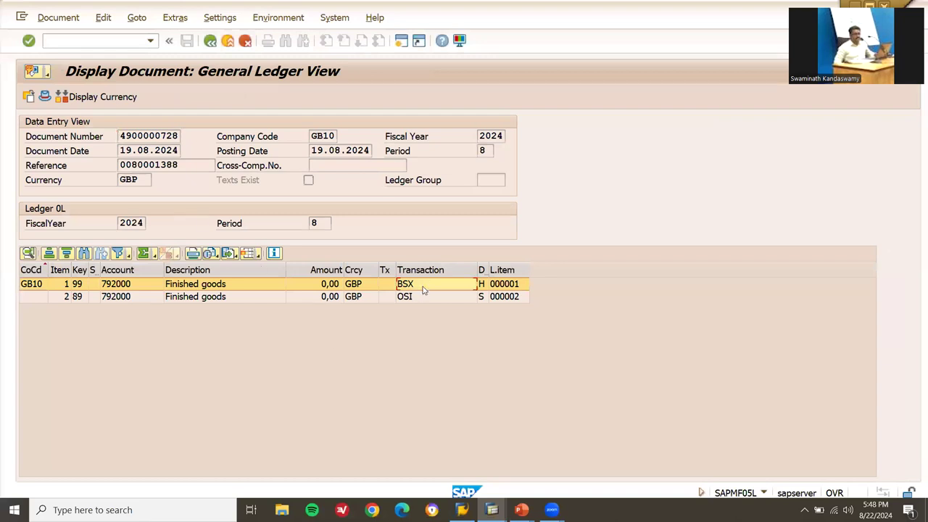
pyautogui.click(132, 287)
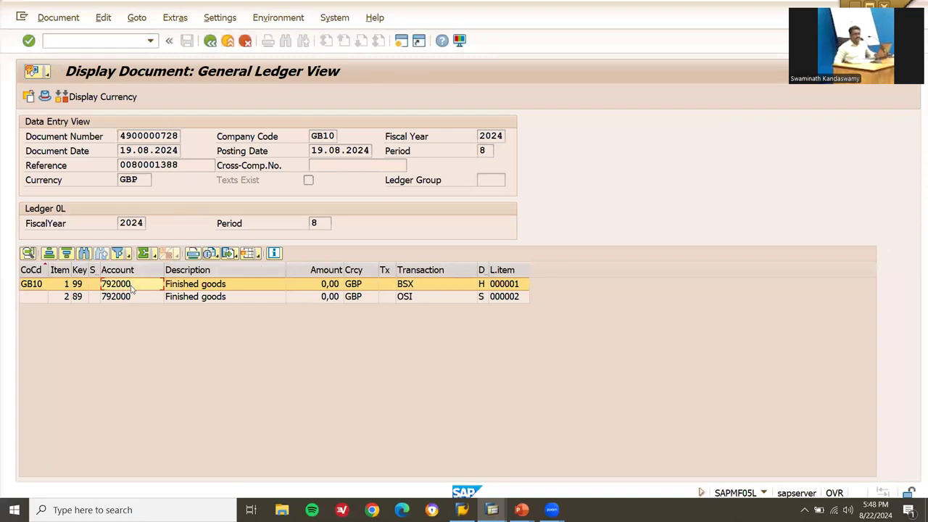
pyautogui.click(132, 298)
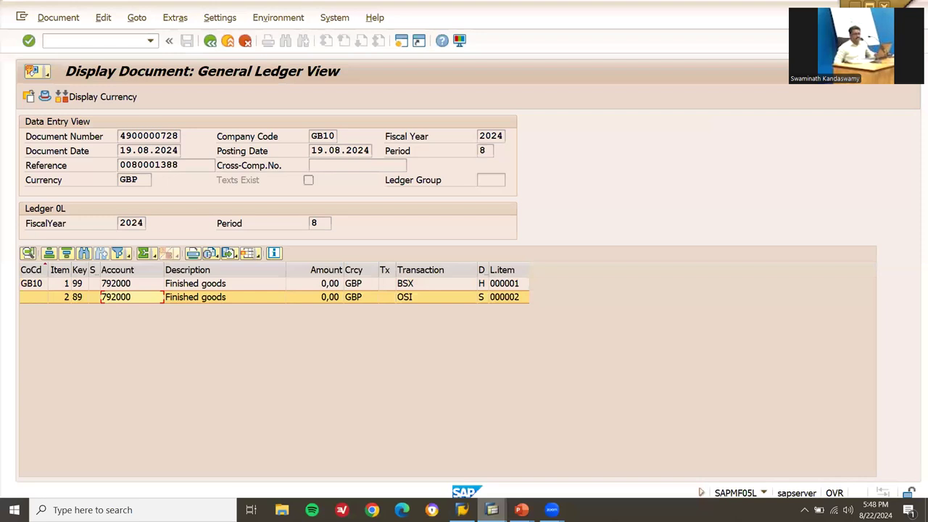
# Switch to the automatic postings configuration session, leave WRX for SAP Easy Access and run transaction OBYC.
pyautogui.moveTo(492, 510)
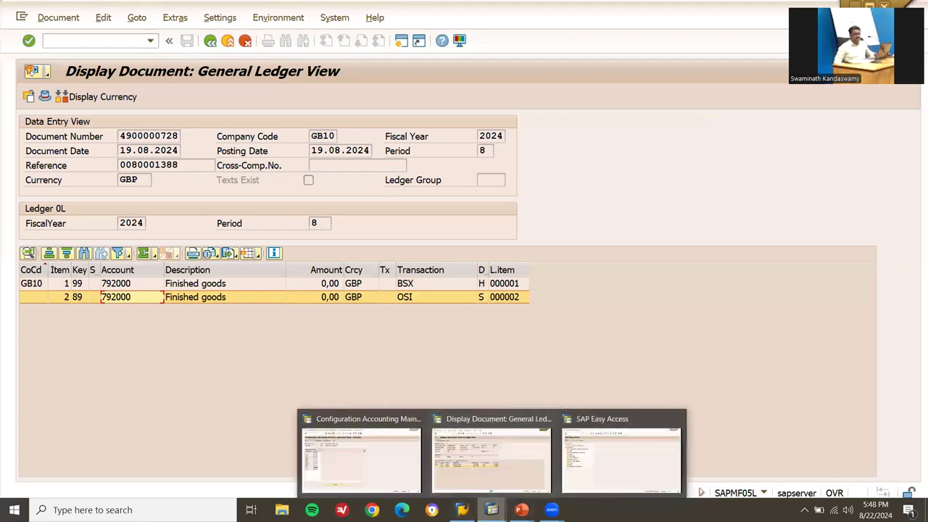
pyautogui.click(351, 466)
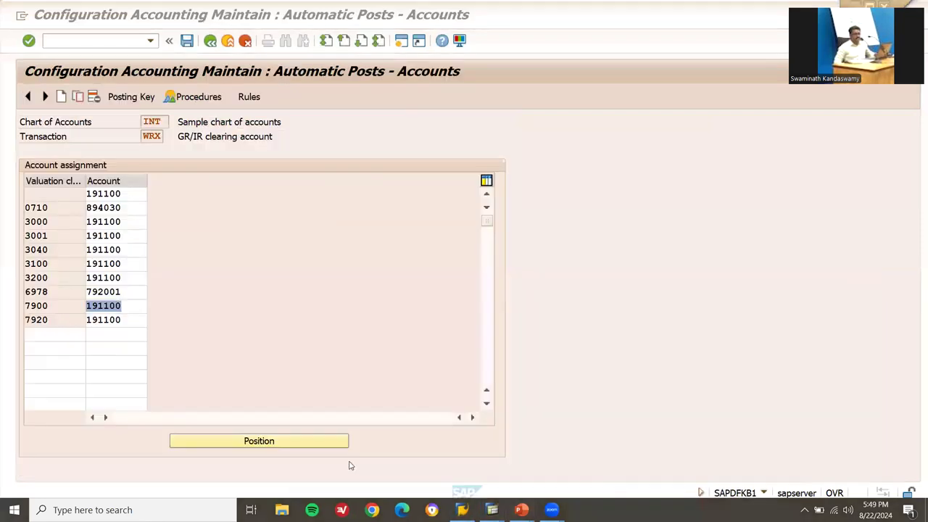
pyautogui.hotkey('alt', 'Tab')
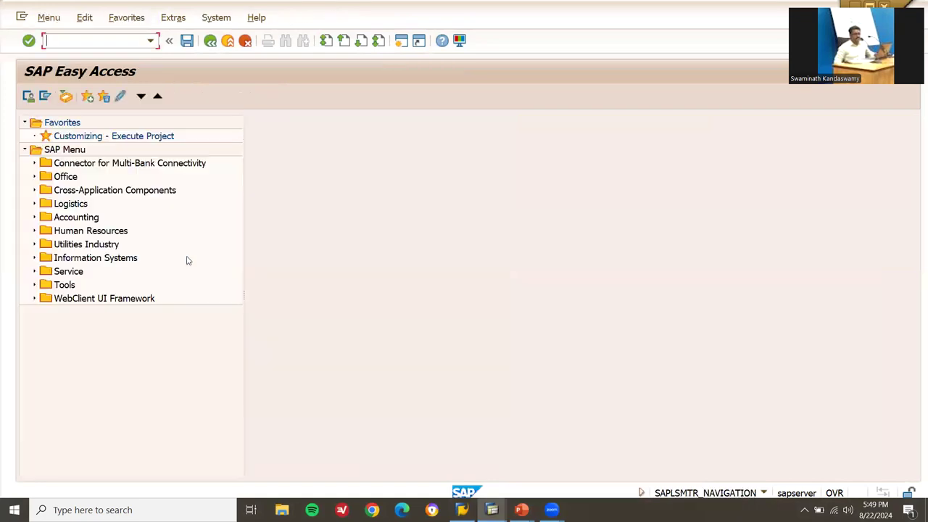
pyautogui.write('OBYC')
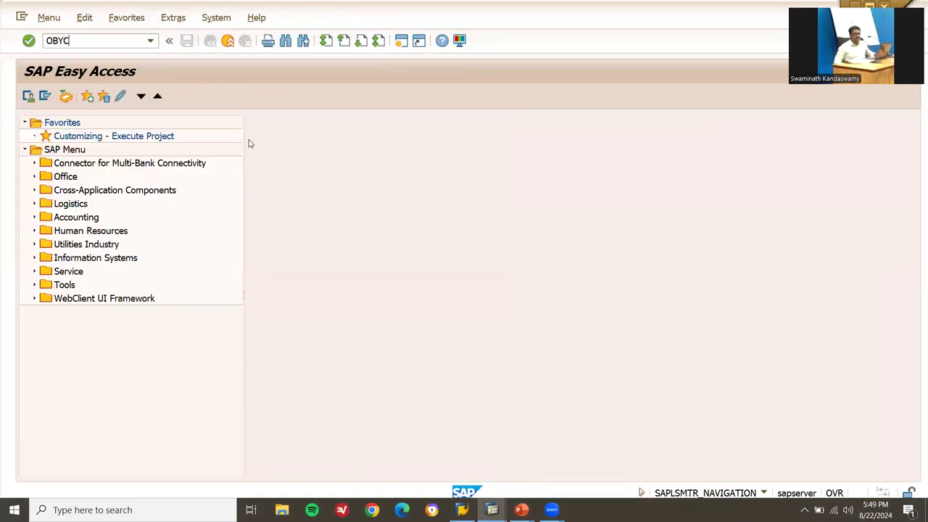
pyautogui.press('Return')
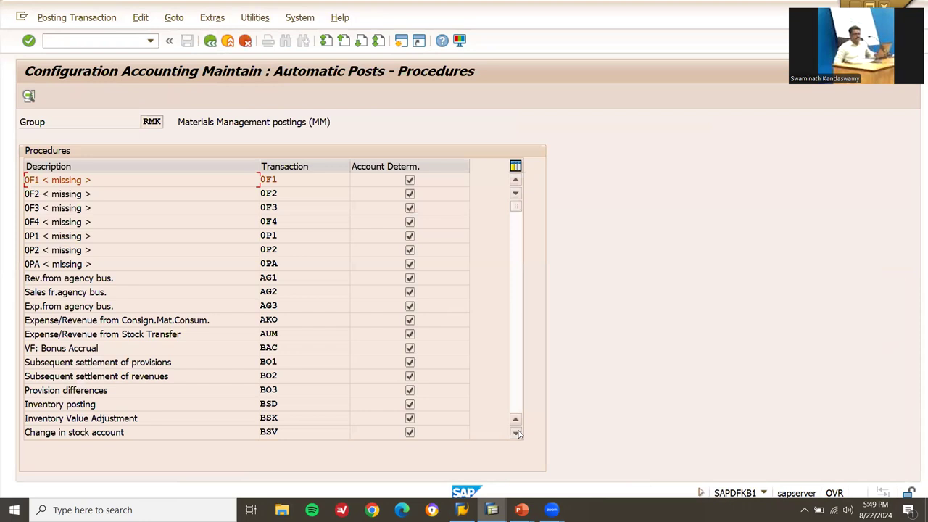
# Open the account assignment of the inventory posting transaction BSX for chart of accounts INT.
pyautogui.click(516, 432)
pyautogui.click(516, 432)
pyautogui.click(516, 432)
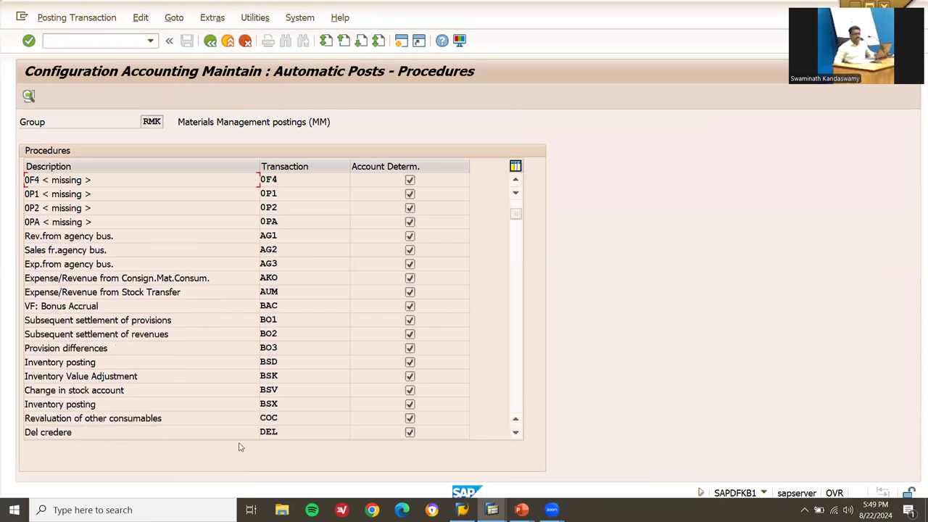
pyautogui.doubleClick(216, 398)
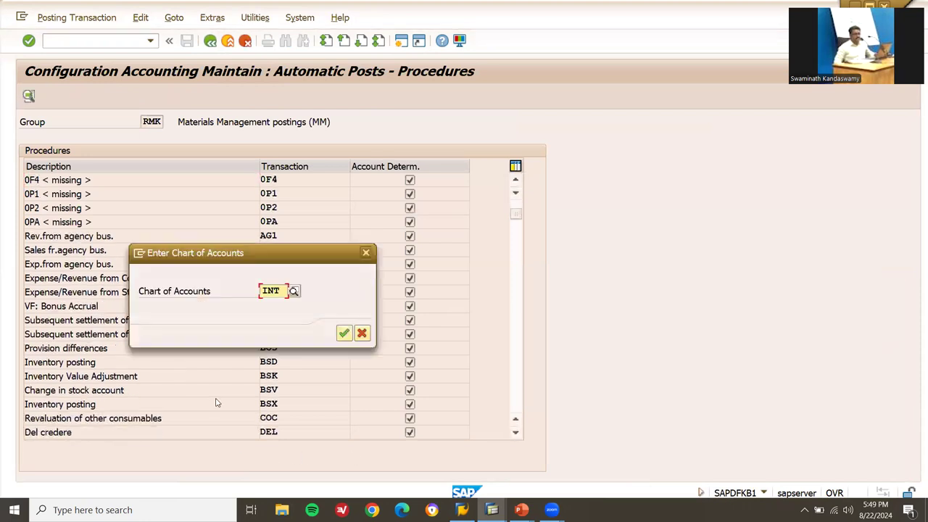
pyautogui.press('Return')
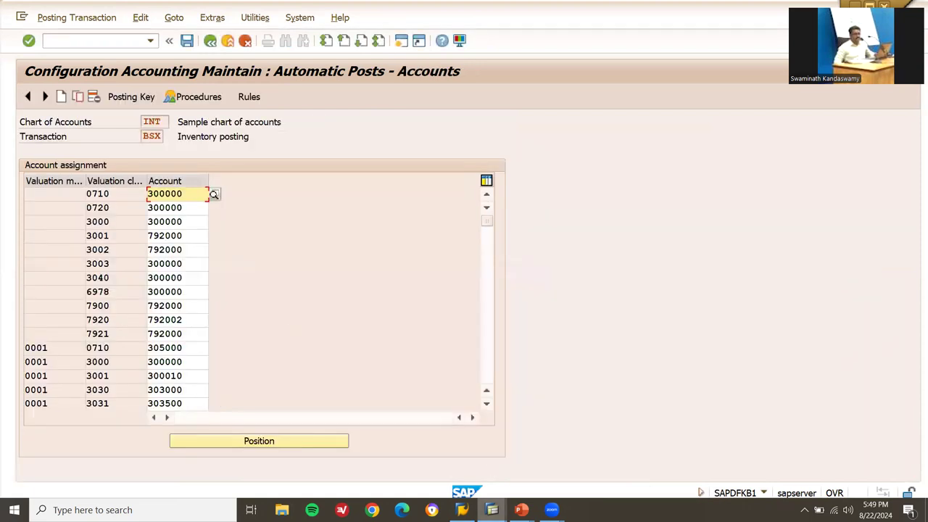
# Review the goods issue's general ledger posting again and return to the BSX account assignment.
pyautogui.moveTo(492, 510)
pyautogui.click(491, 475)
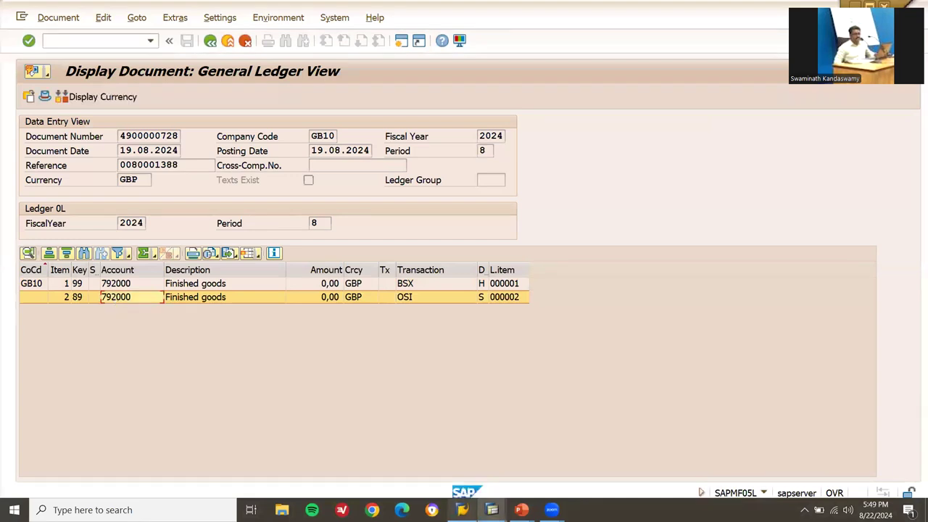
pyautogui.click(491, 509)
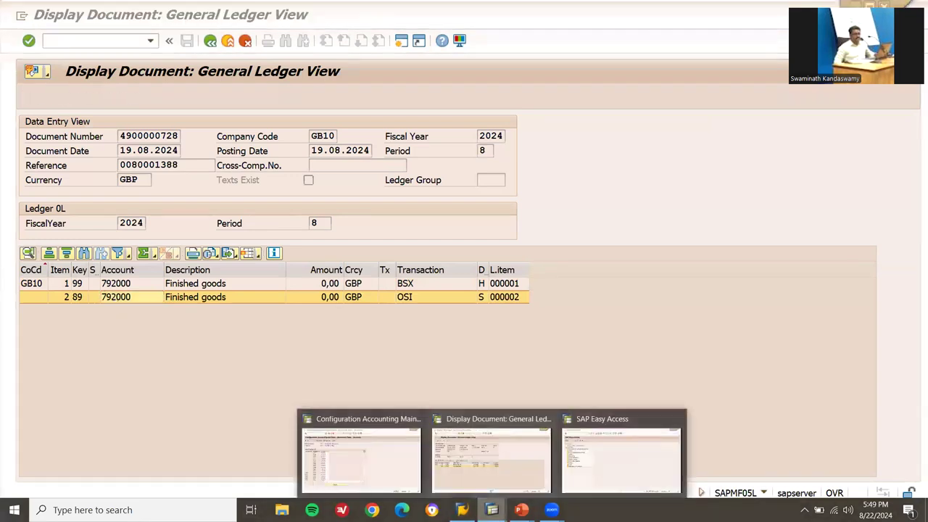
pyautogui.click(362, 467)
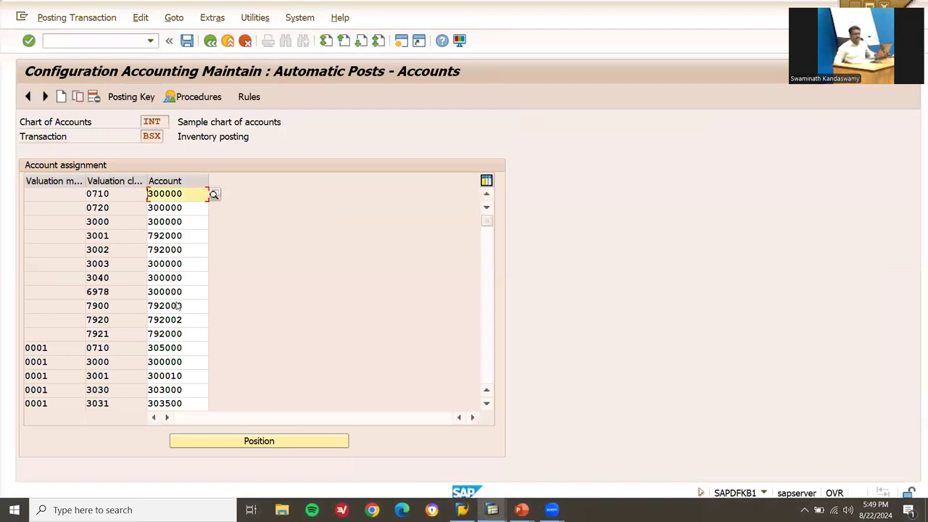
# Mark valuation class 7900 and its assigned G/L account in the BSX assignment, and return to the procedures list.
pyautogui.click(113, 308)
pyautogui.doubleClick(113, 311)
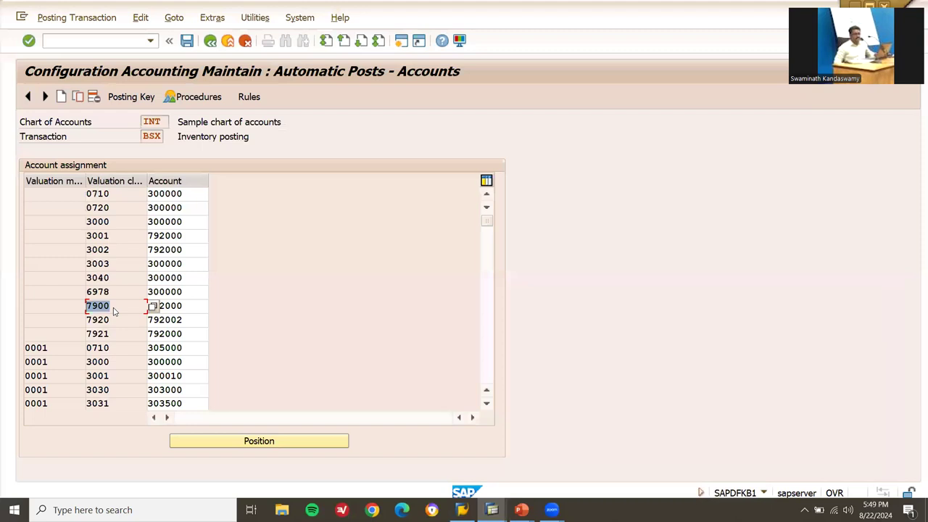
pyautogui.click(184, 305)
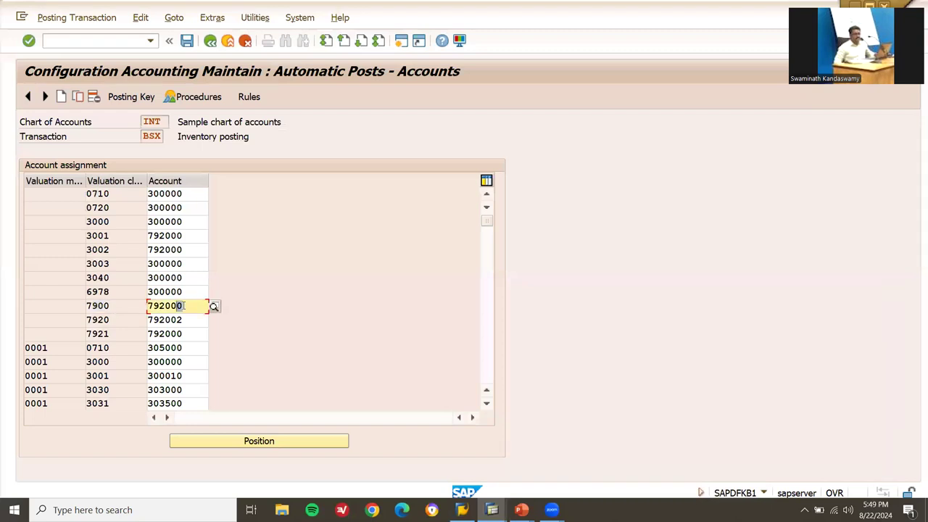
pyautogui.doubleClick(184, 306)
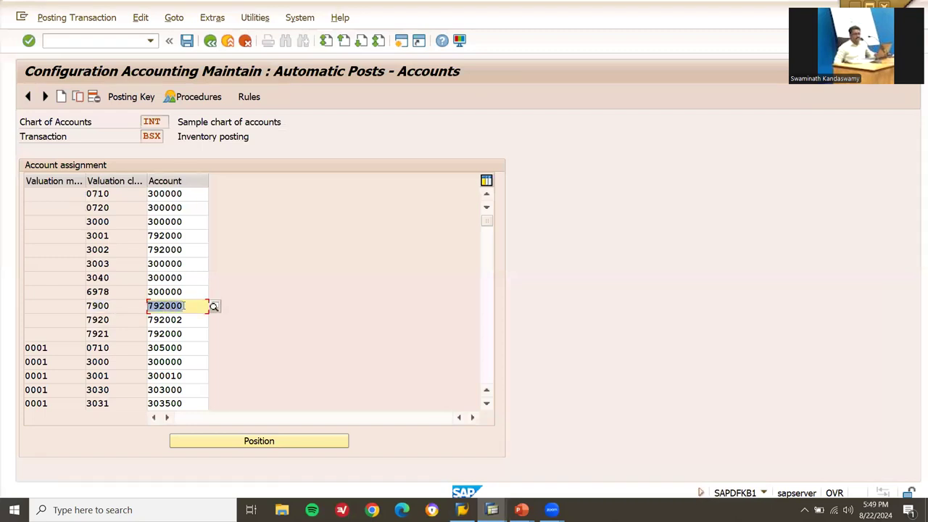
pyautogui.click(211, 41)
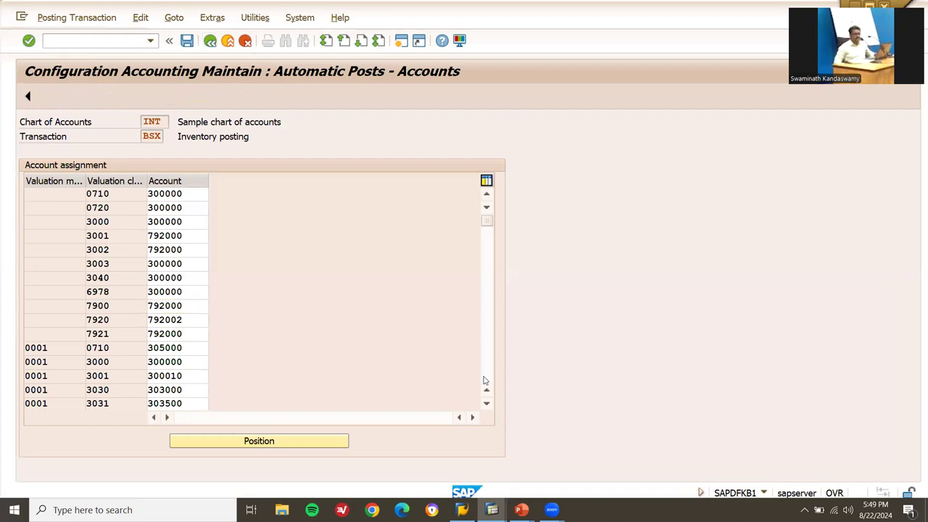
# Switch to the goods issue's general ledger document, go back to the material document and close the list of accounting documents.
pyautogui.moveTo(491, 510)
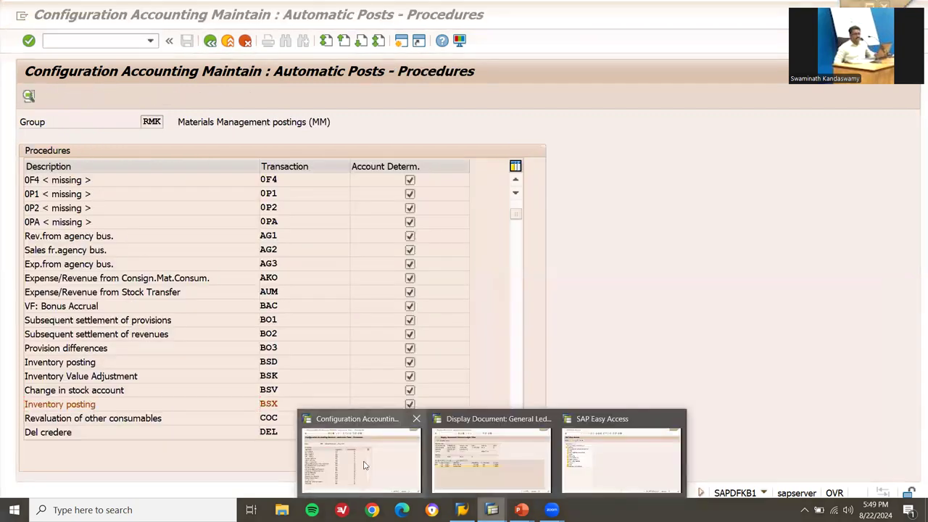
pyautogui.click(449, 460)
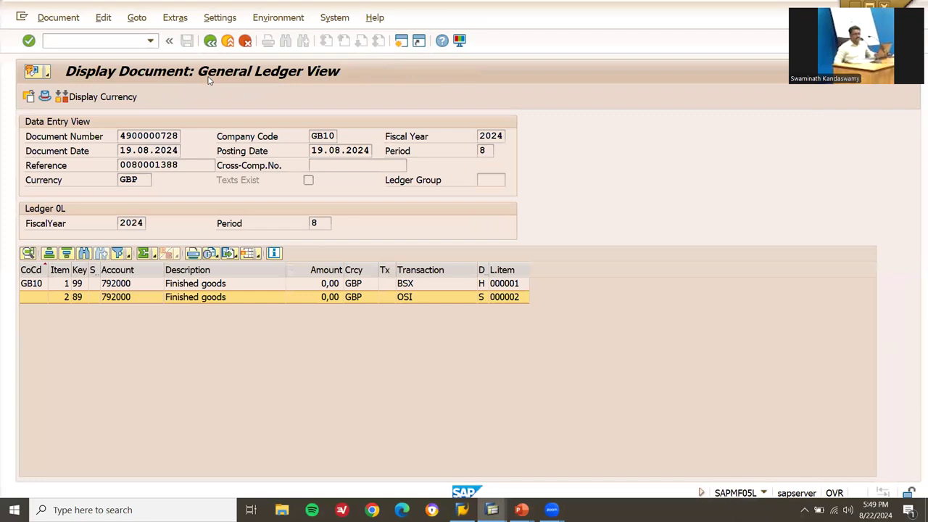
pyautogui.click(210, 41)
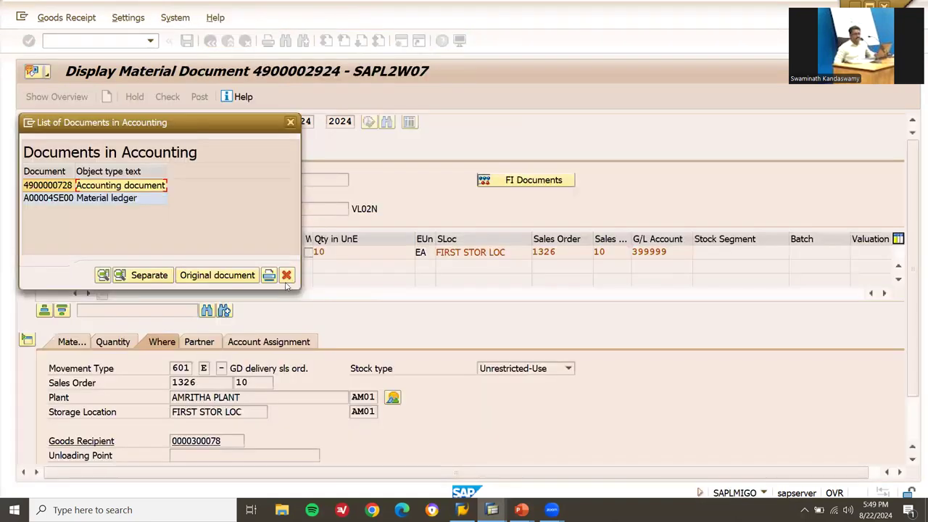
pyautogui.click(287, 276)
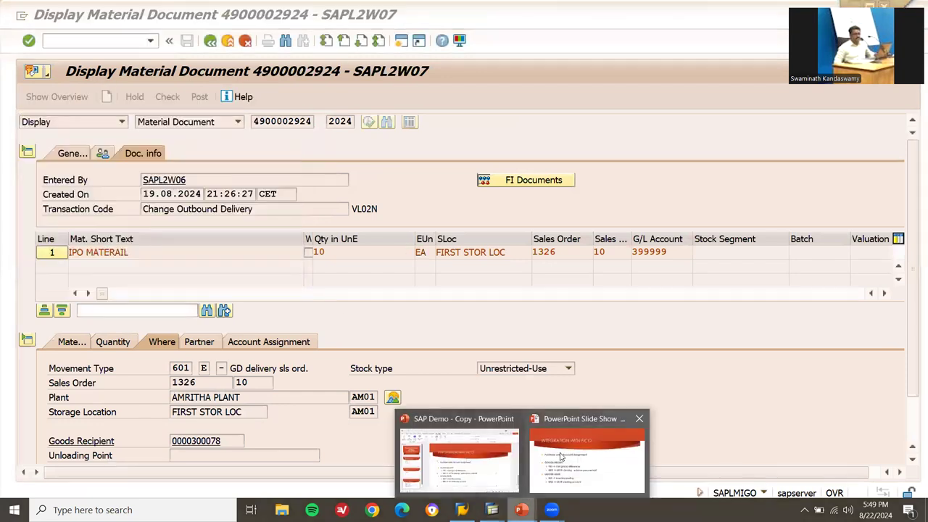
# Switch to the SAP Demo presentation in PowerPoint and show the Integration with FICO slide in the editing view with nothing selected.
pyautogui.click(488, 469)
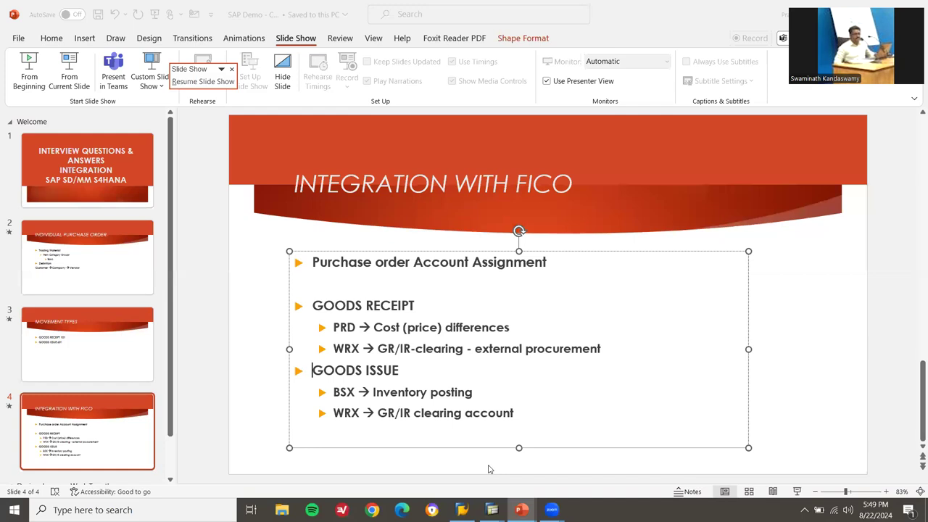
pyautogui.click(521, 510)
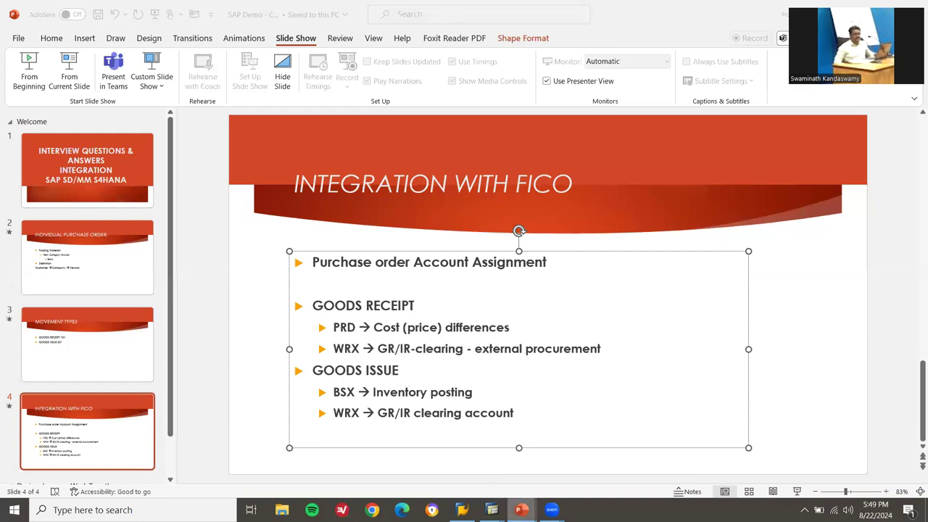
pyautogui.click(594, 456)
pyautogui.click(358, 287)
pyautogui.click(357, 288)
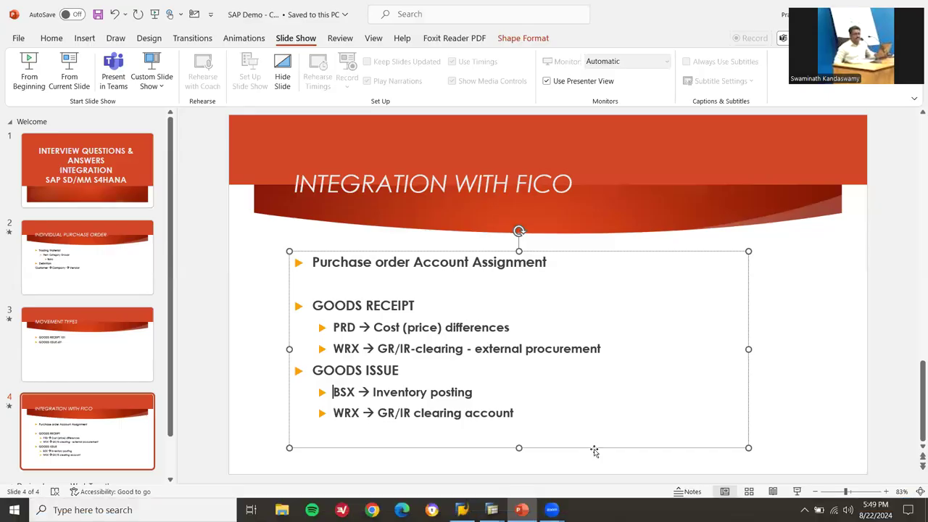
pyautogui.click(590, 236)
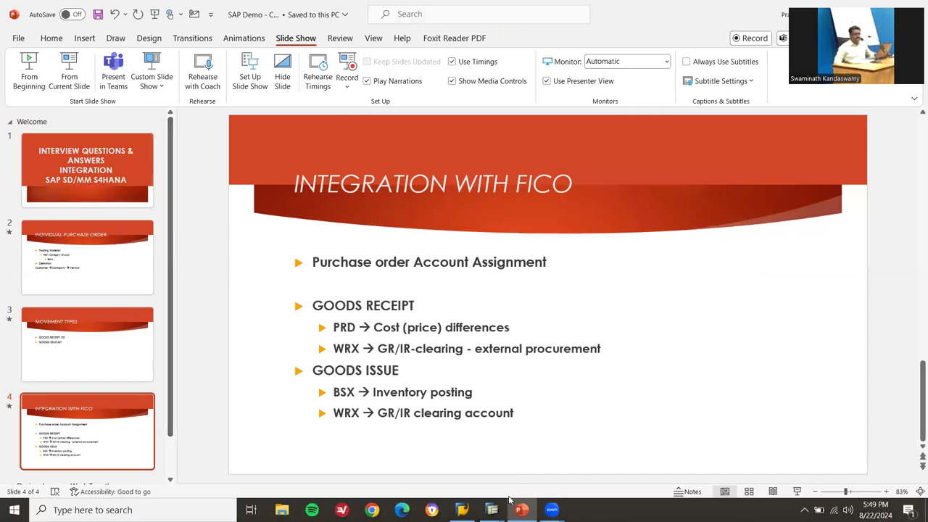
# Review the Movement Types and Individual Purchase Order slides and return to the Integration with FICO slide.
pyautogui.click(131, 371)
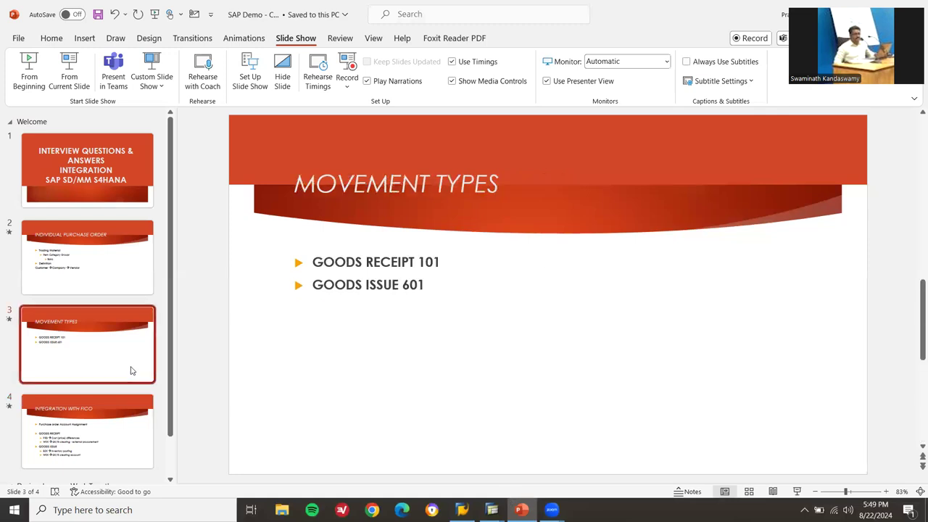
pyautogui.click(104, 278)
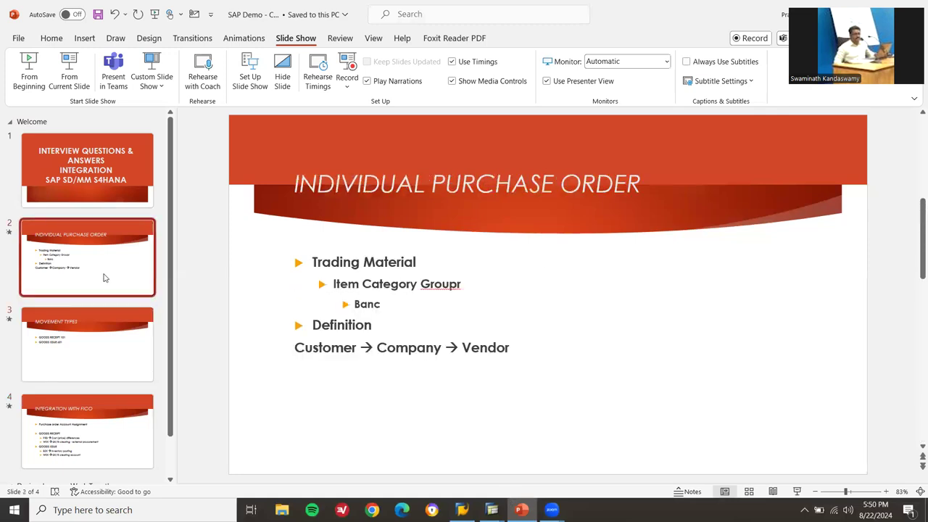
pyautogui.click(91, 425)
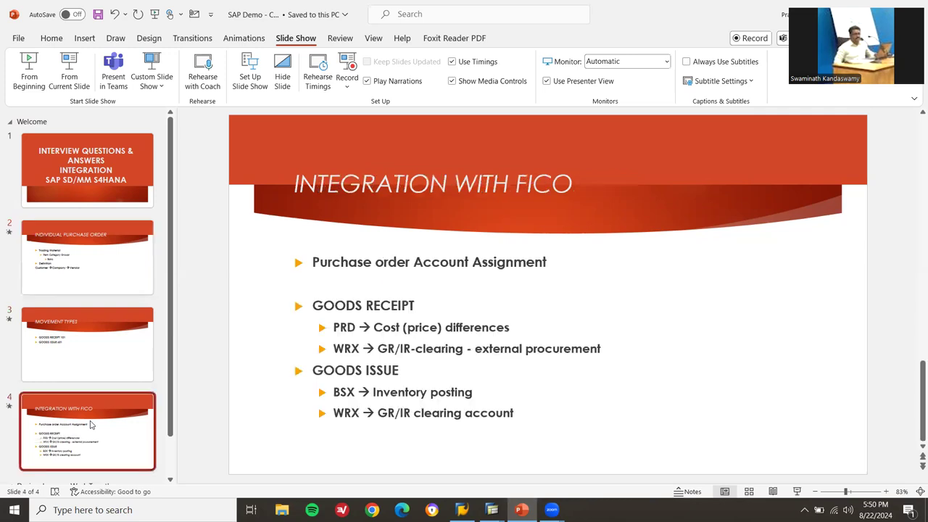